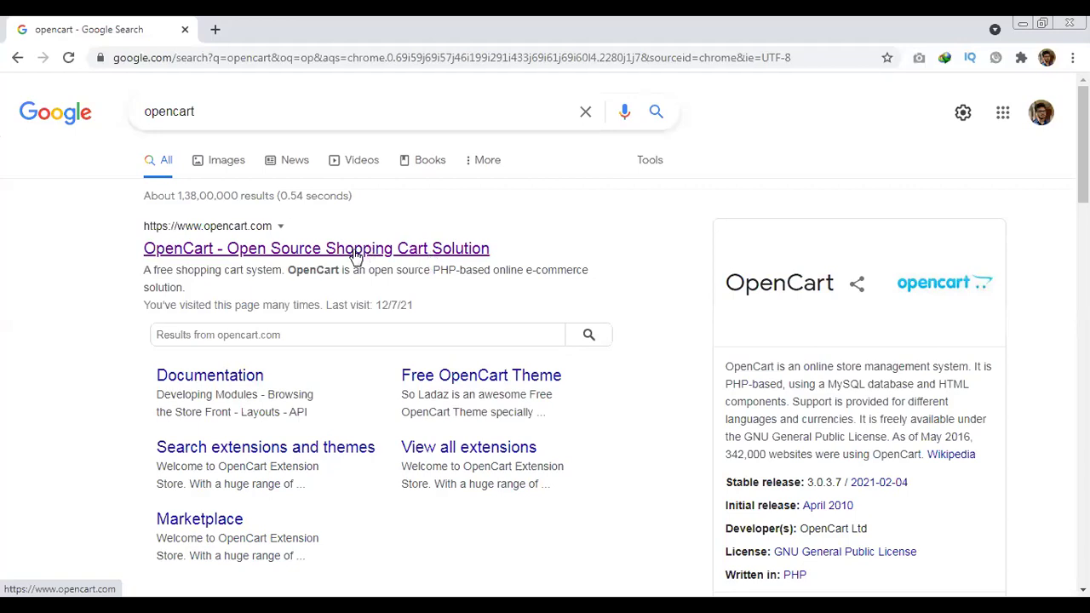
Open the official OpenCart website from the search results in a new browser tab and switch to it
left_click(239, 113)
left_click(57, 271)
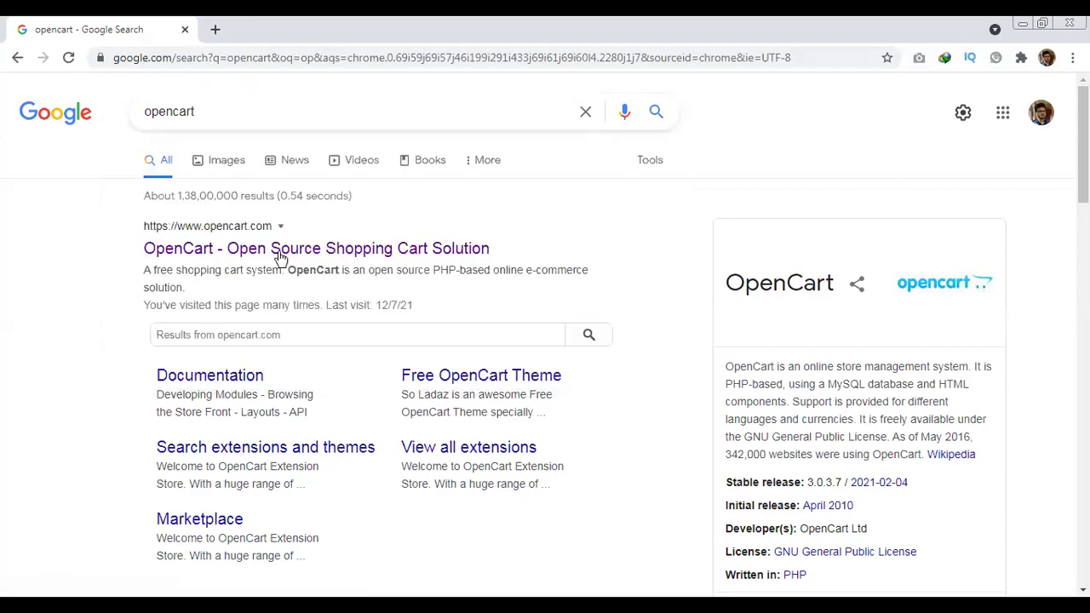
right_click(339, 251)
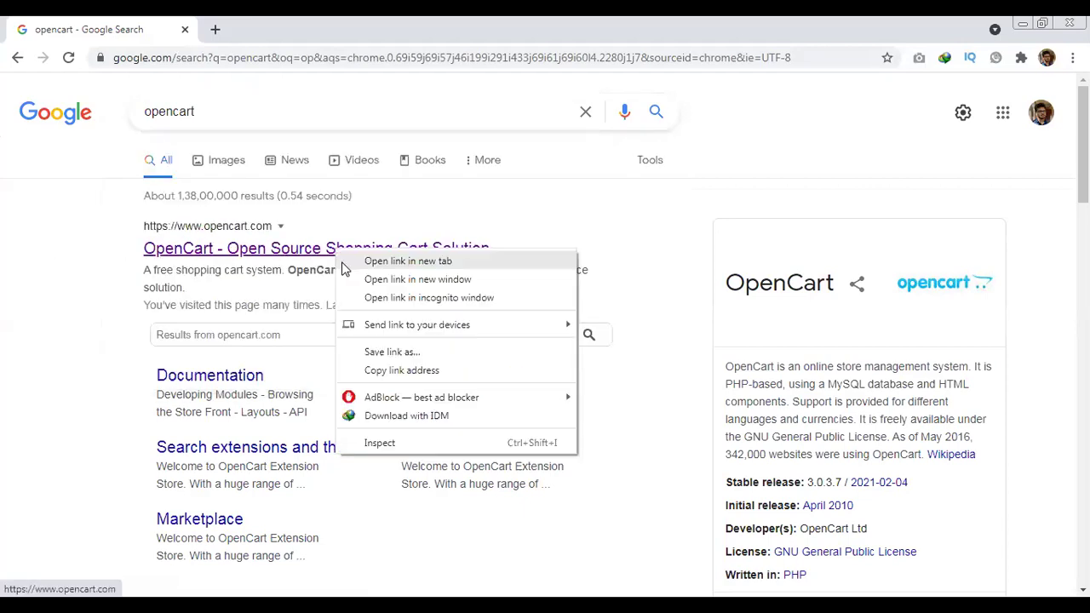
left_click(408, 261)
left_click(281, 26)
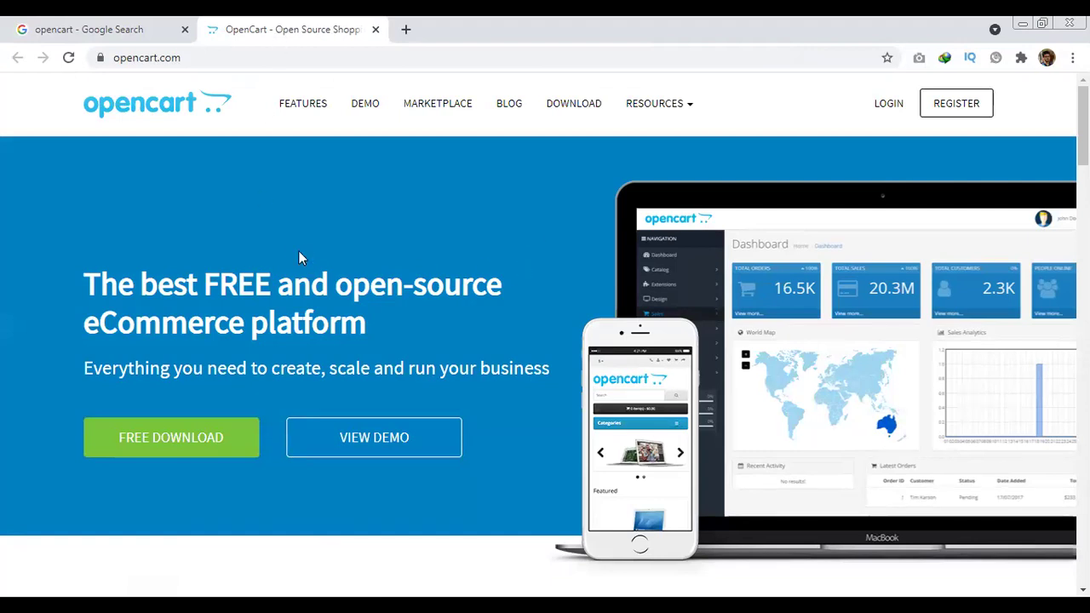
Download OpenCart 3.0.3.7 for self-hosting from the site's free download page
scroll(121, 335, "down", 5)
scroll(171, 339, "up", 5)
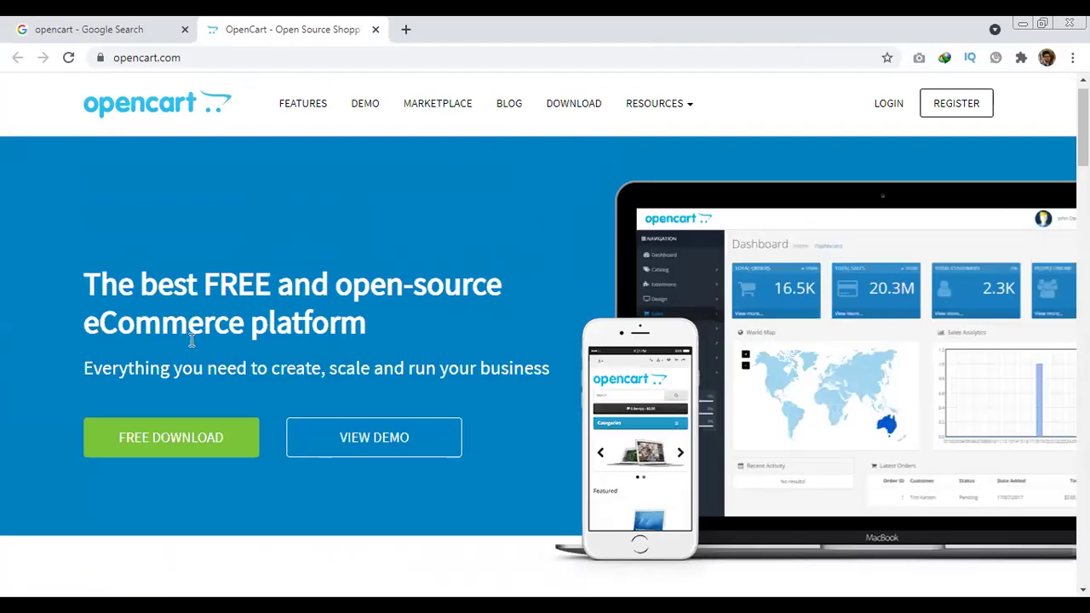
left_click(170, 438)
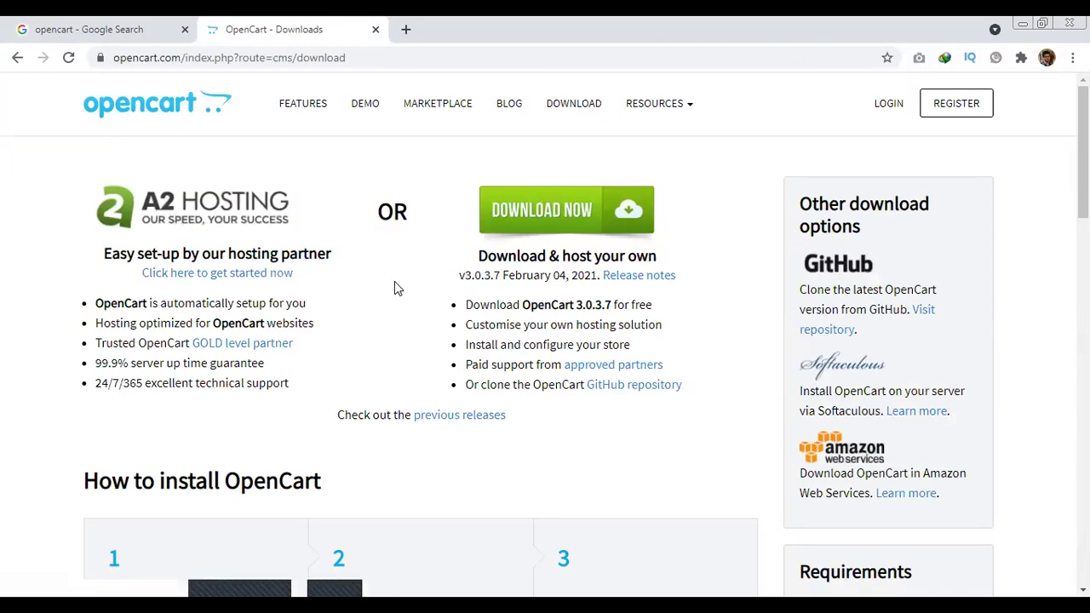
left_click(568, 220)
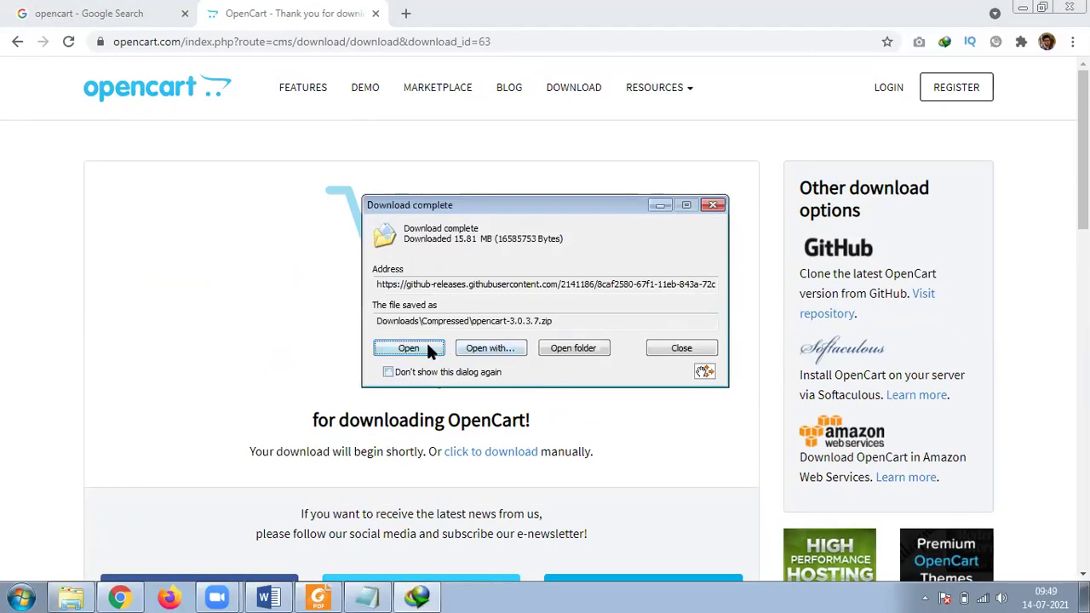
Extract the downloaded opencart-3.0.3.7 archive into its own folder inside the Compressed downloads folder
left_click(574, 348)
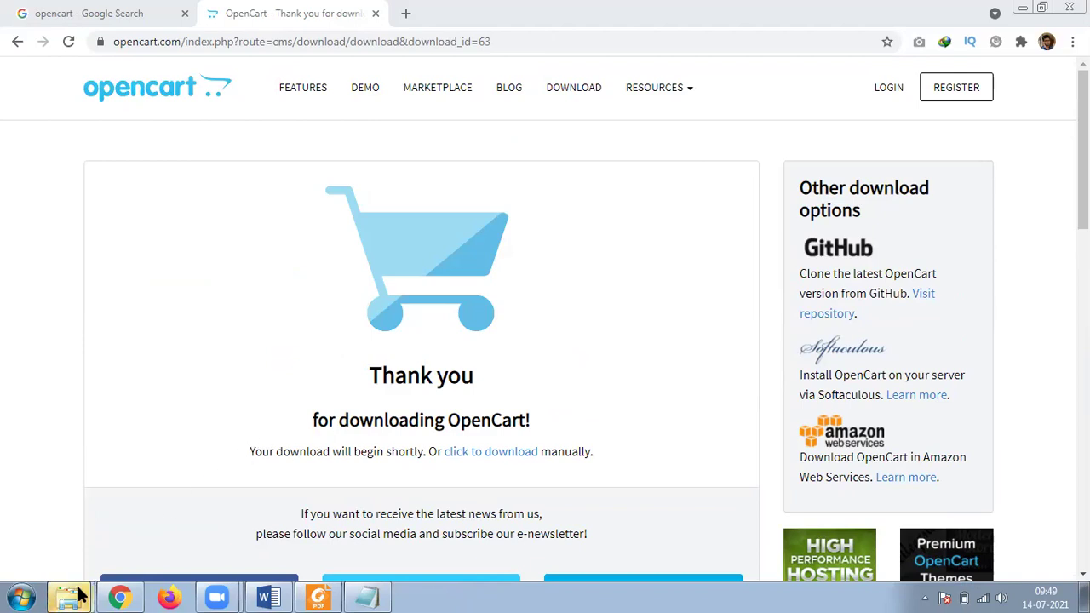
mouse_move(69, 596)
left_click(70, 560)
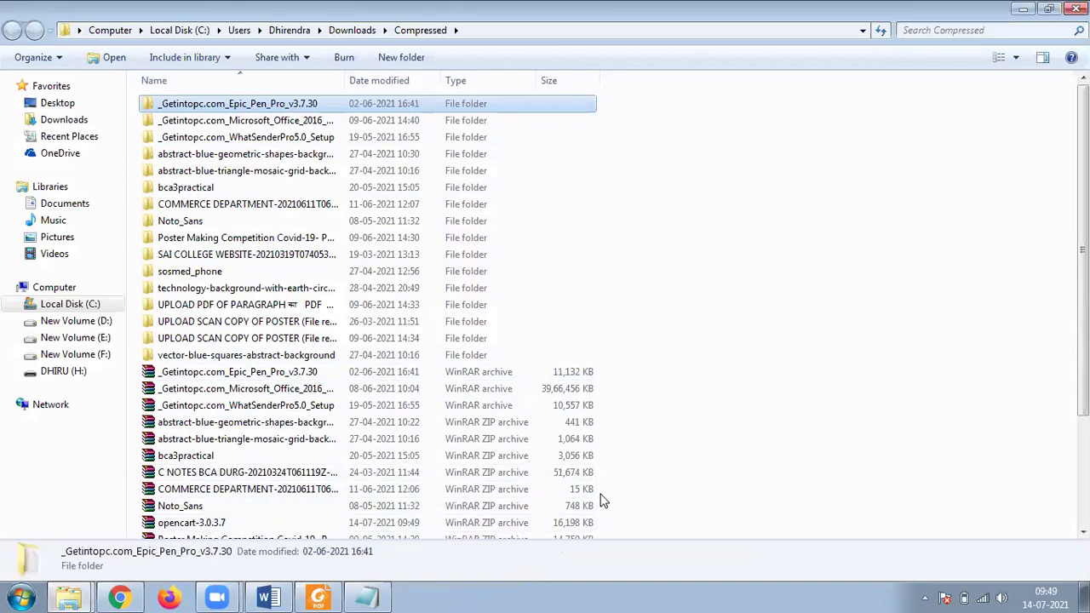
left_click(204, 522)
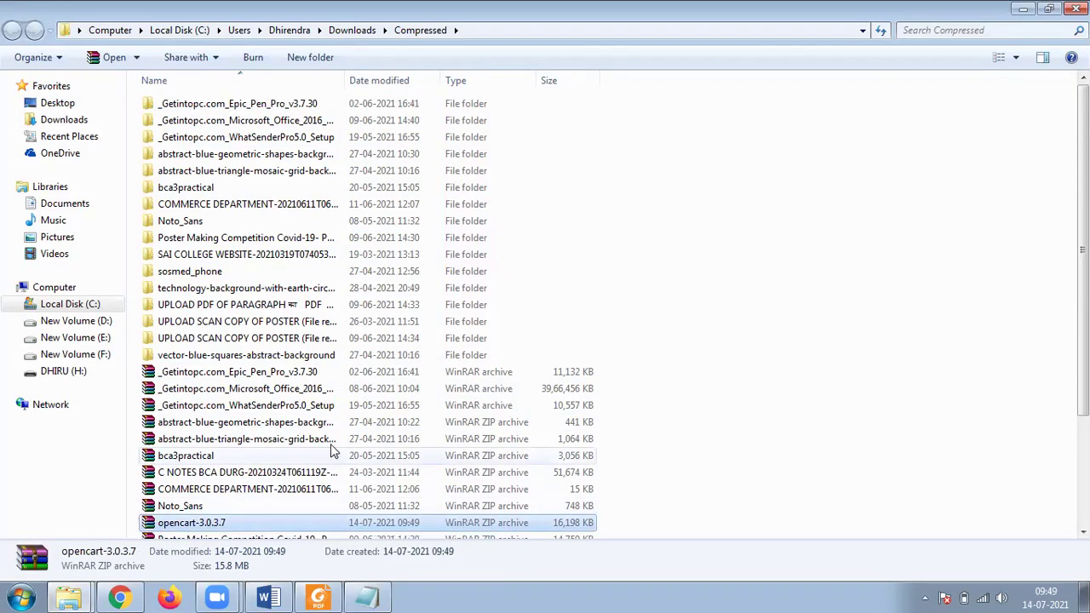
scroll(333, 451, "down", 3)
right_click(217, 385)
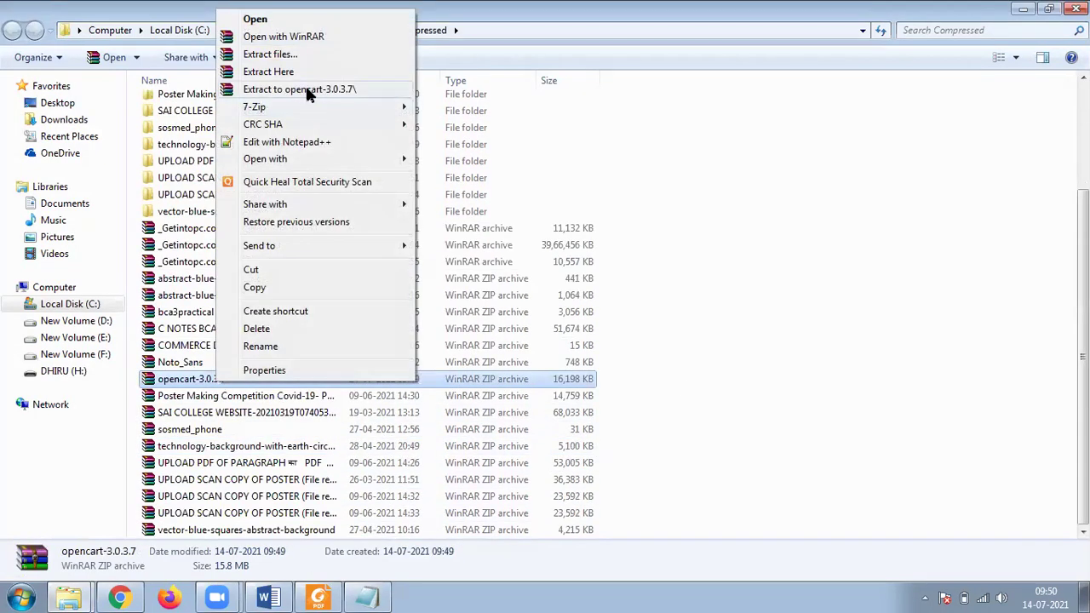
left_click(305, 86)
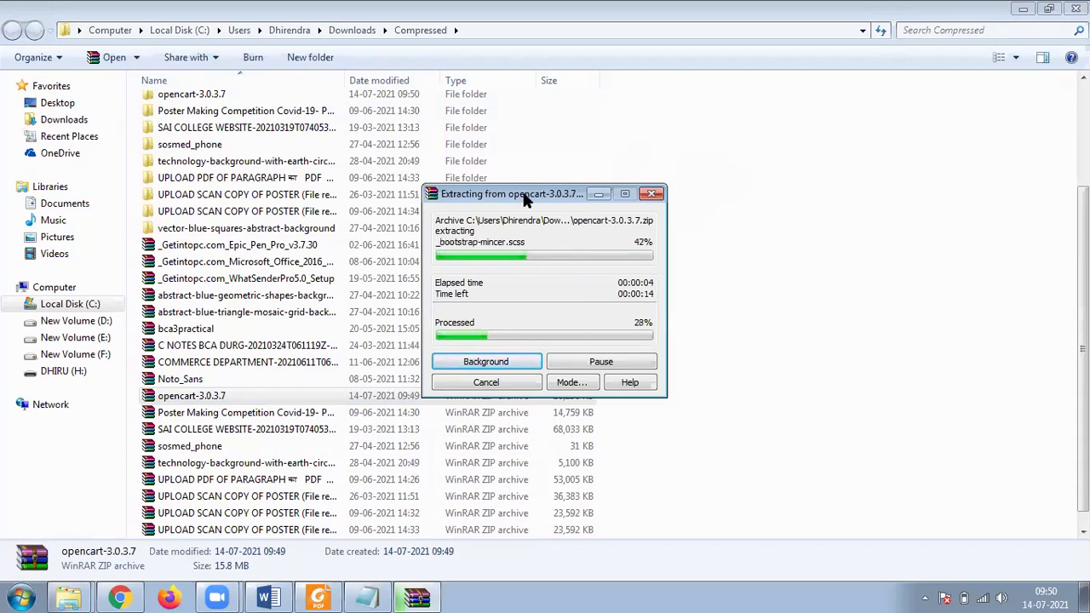
left_click_drag(734, 171, 729, 167)
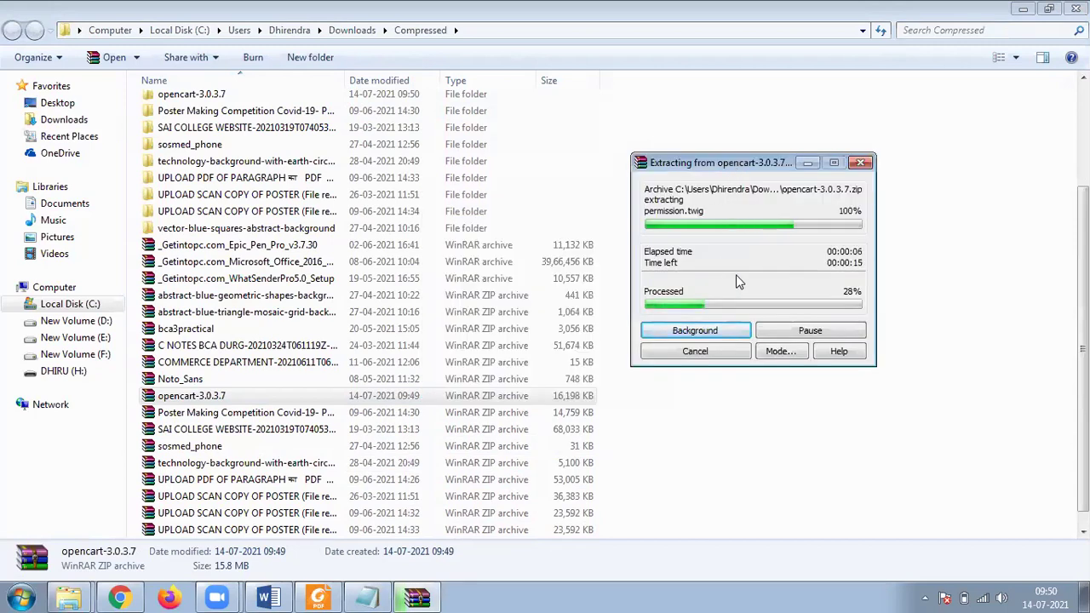
Switch back to Chrome and open the Store Front demo from the OpenCart site's demo page
mouse_move(128, 595)
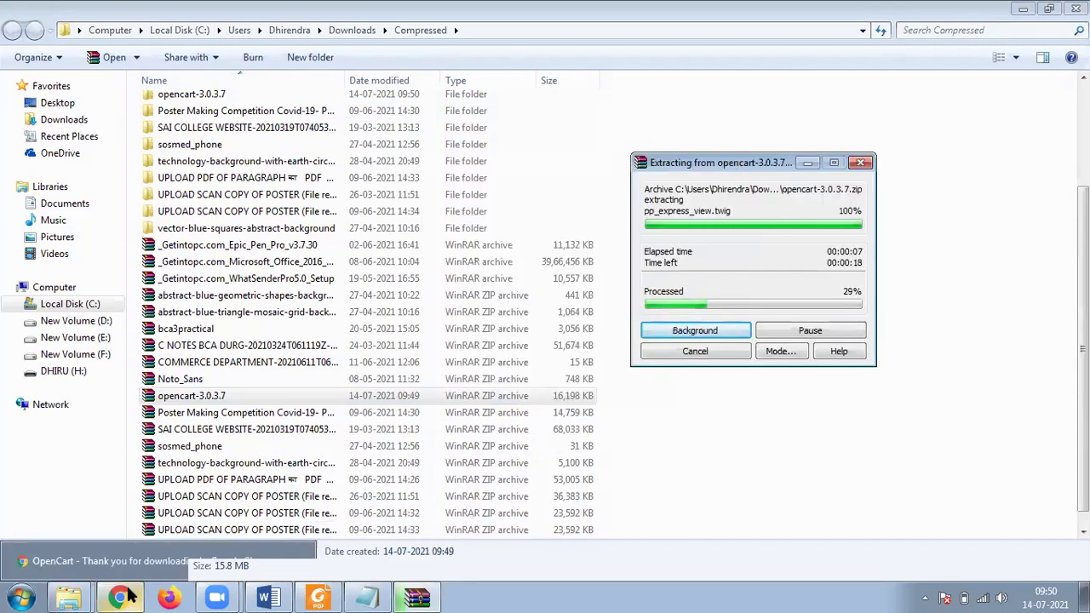
left_click(127, 594)
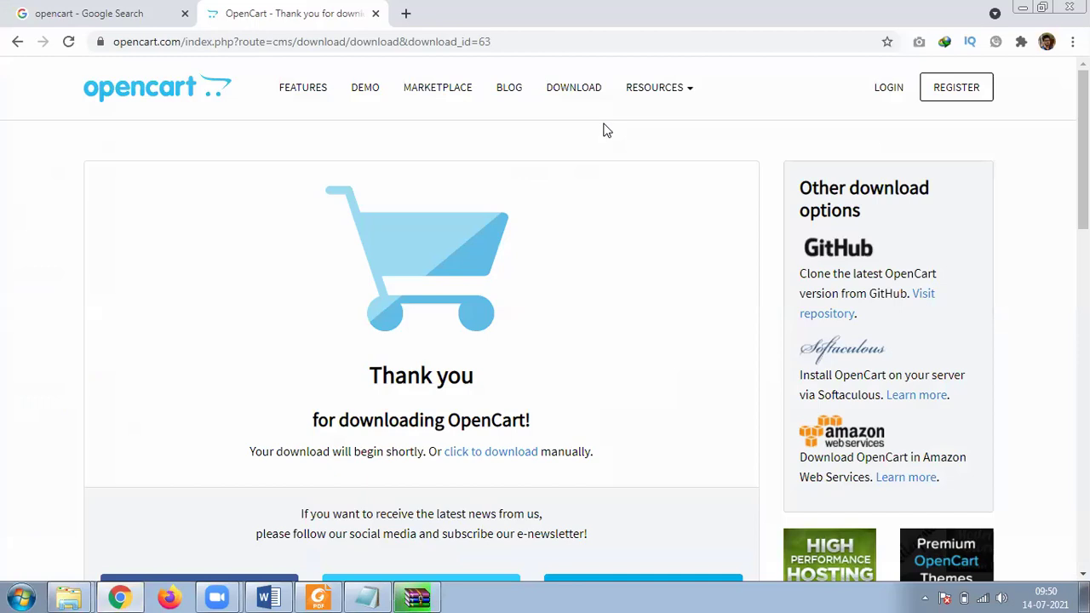
left_click(365, 87)
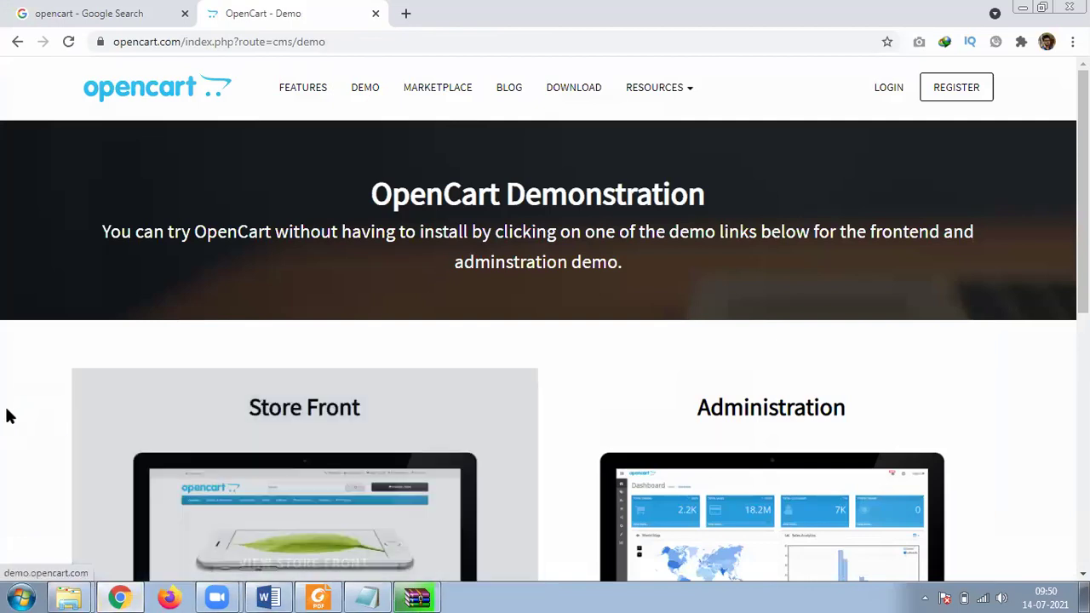
scroll(10, 416, "down", 3)
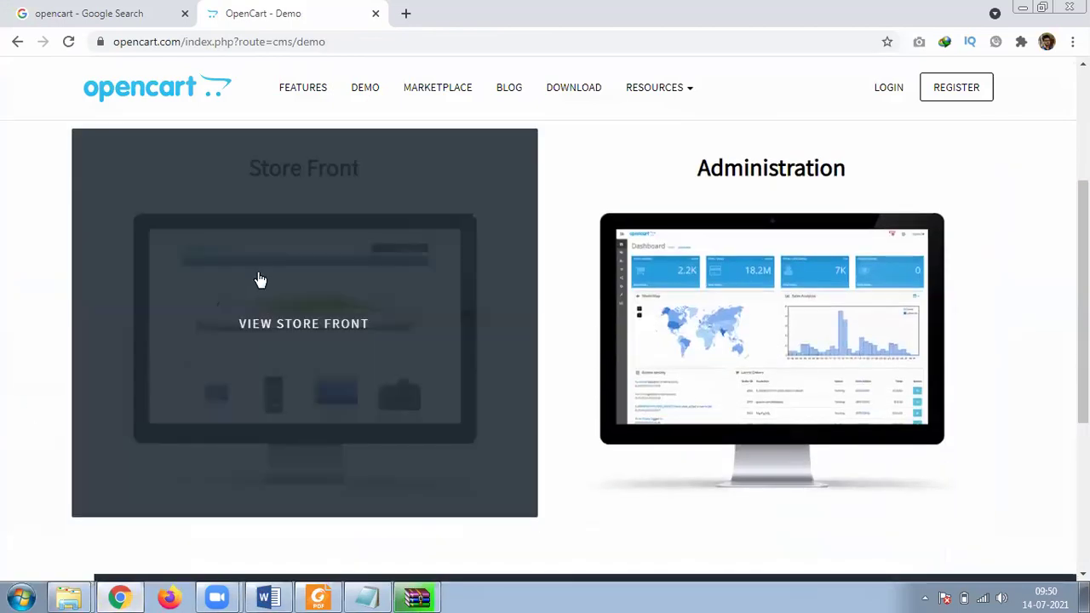
left_click(312, 324)
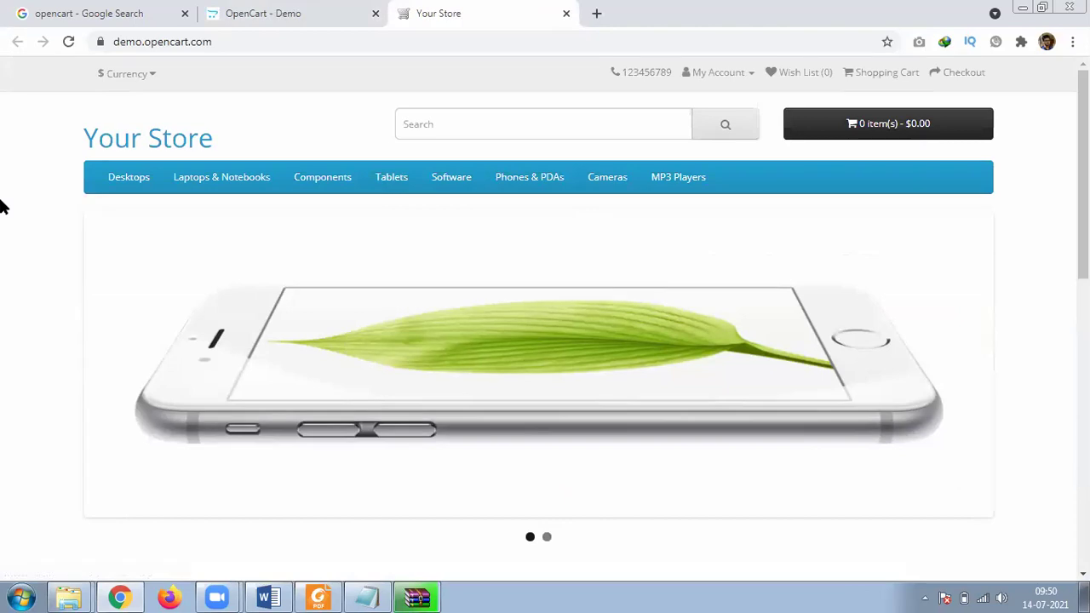
Look through the demo store's home page, from the banner and category bar to the featured products and brand logos
scroll(3, 206, "down", 2)
scroll(3, 206, "up", 2)
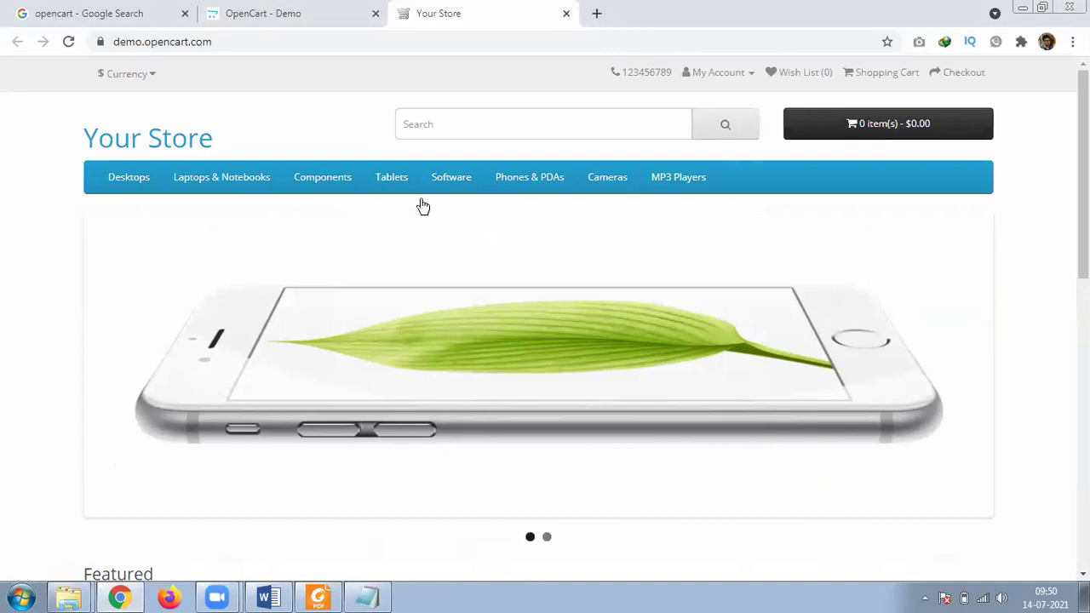
scroll(0, 281, "down", 5)
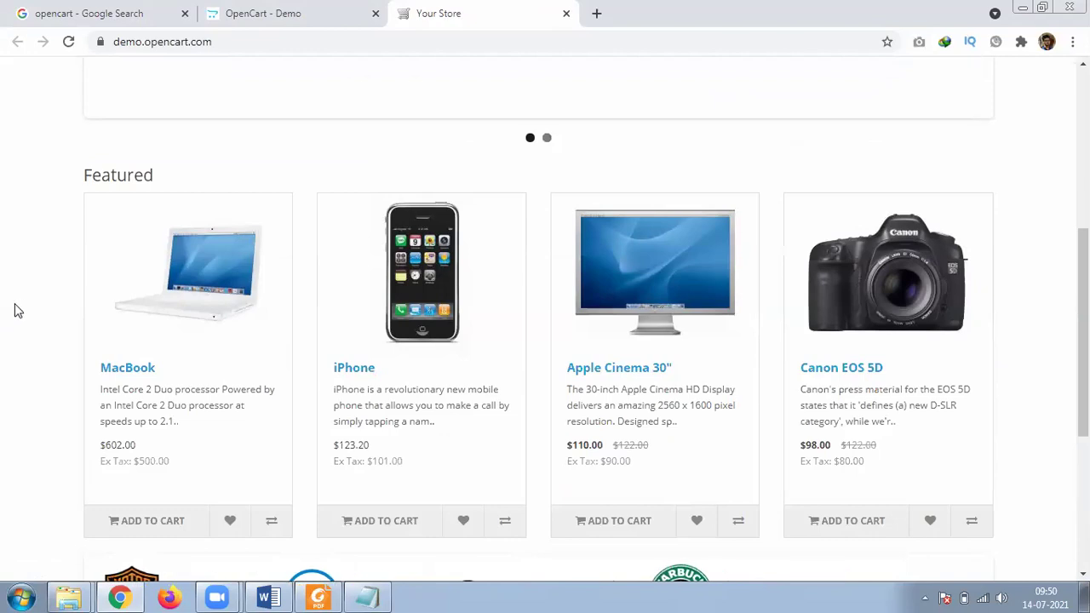
scroll(2, 295, "up", 5)
scroll(2, 294, "down", 2)
scroll(1, 295, "up", 2)
scroll(2, 295, "down", 5)
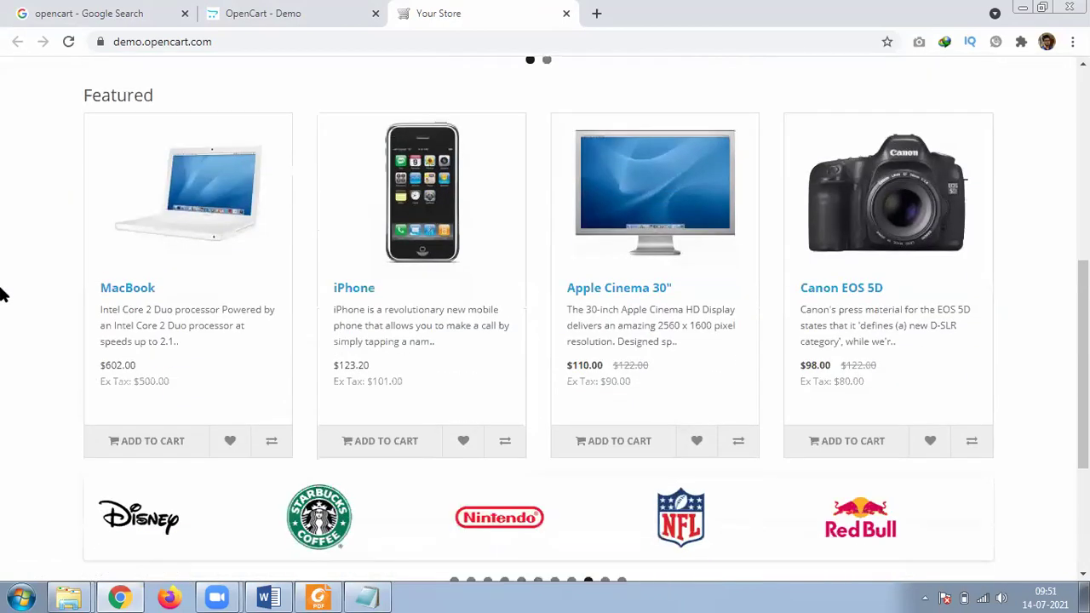
scroll(2, 292, "down", 3)
scroll(2, 292, "up", 8)
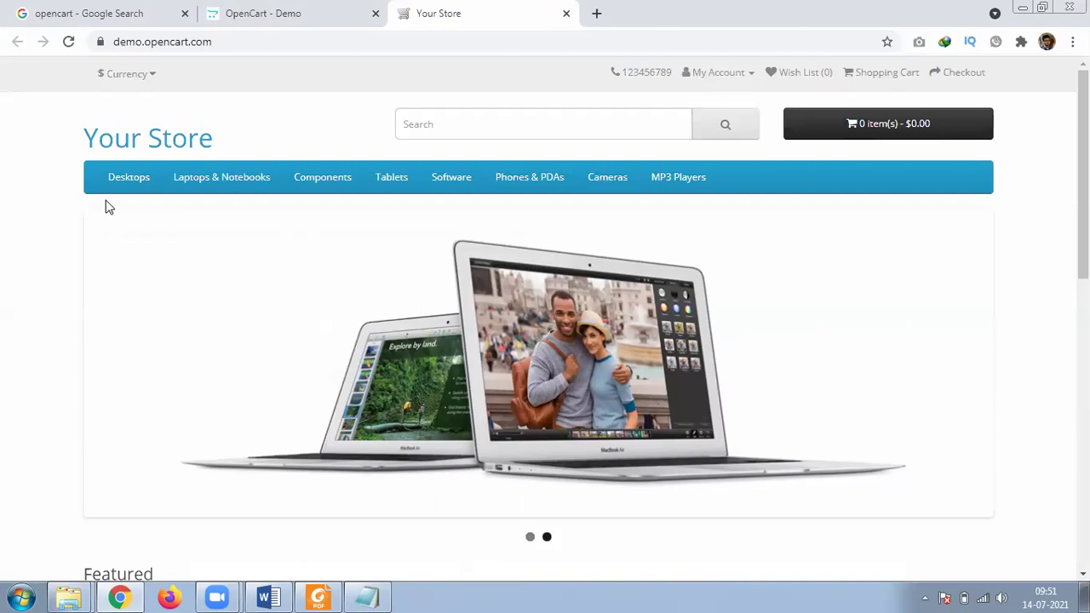
Examine the demo store's categories, search field and My Account options, and view its checkout page
mouse_move(111, 190)
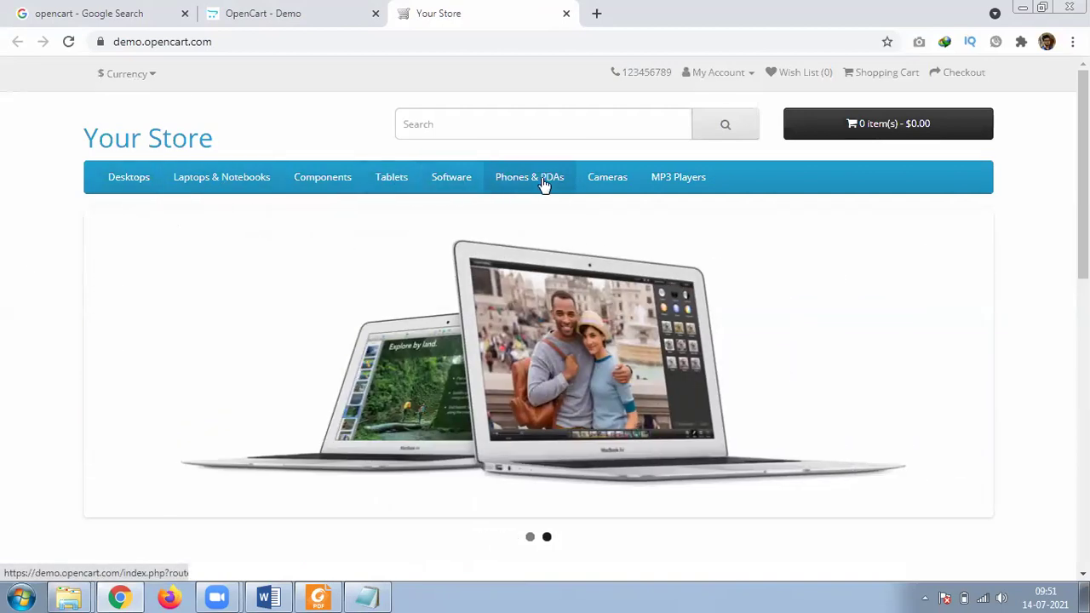
left_click(485, 125)
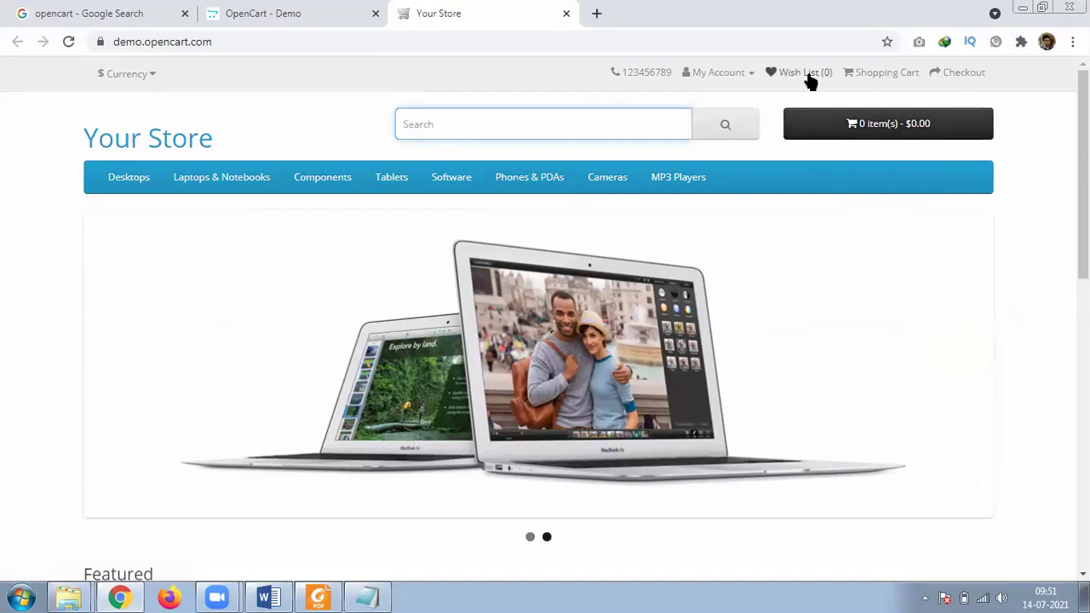
left_click(747, 77)
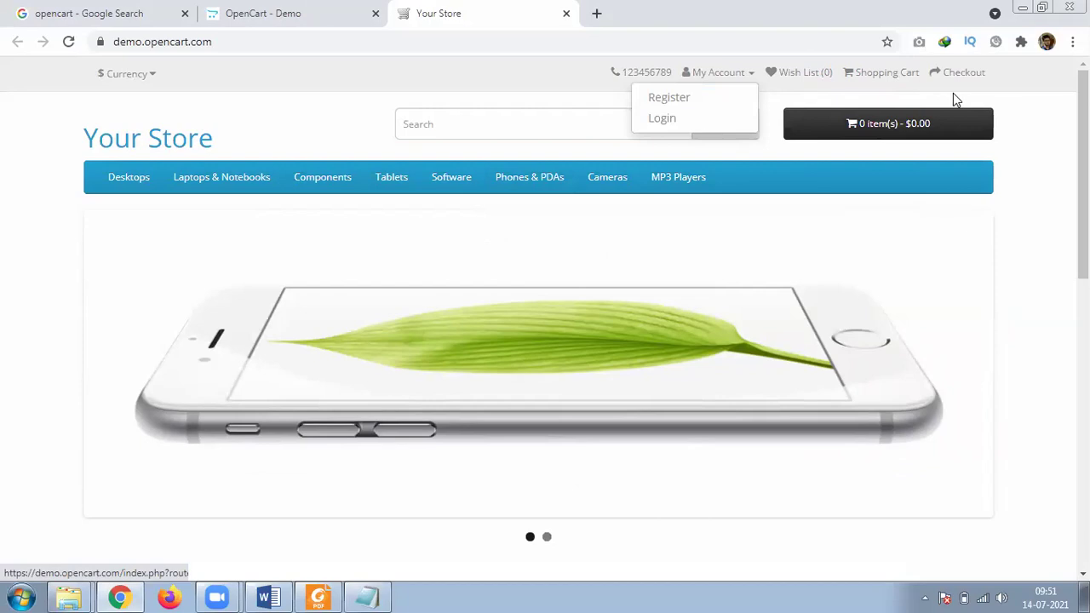
left_click(970, 73)
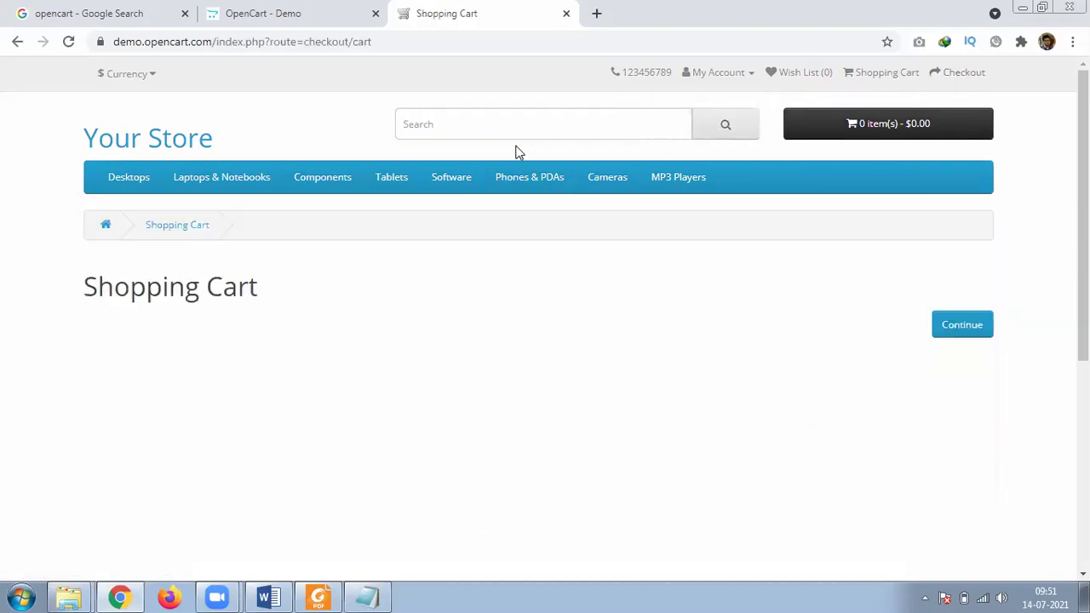
scroll(411, 341, "down", 3)
scroll(214, 291, "up", 3)
Open the Administration demo from the OpenCart demo page and log in with the prefilled demo credentials
left_click(307, 10)
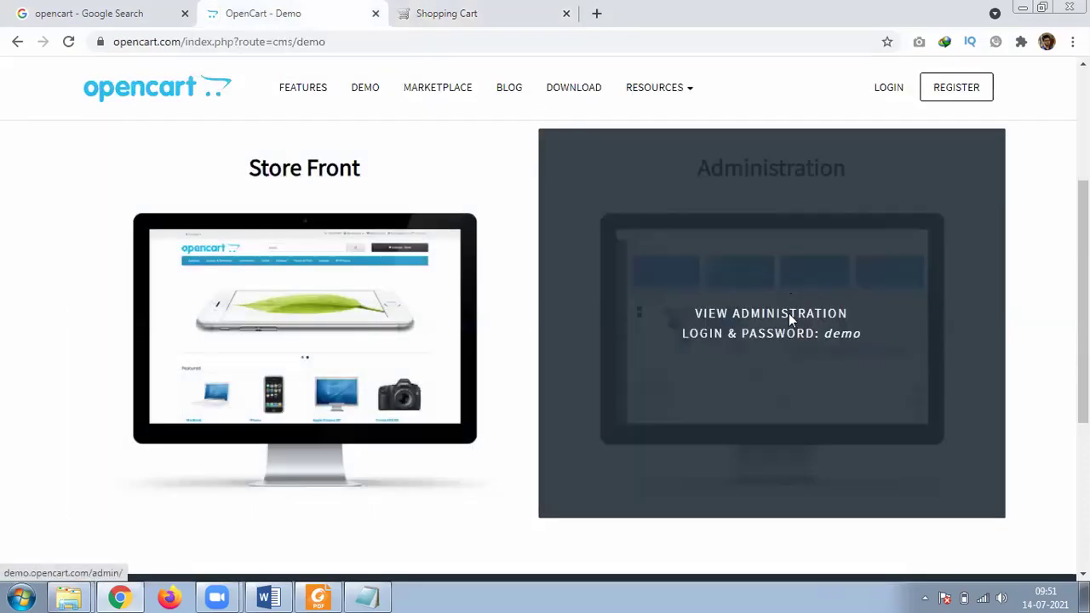
left_click(792, 320)
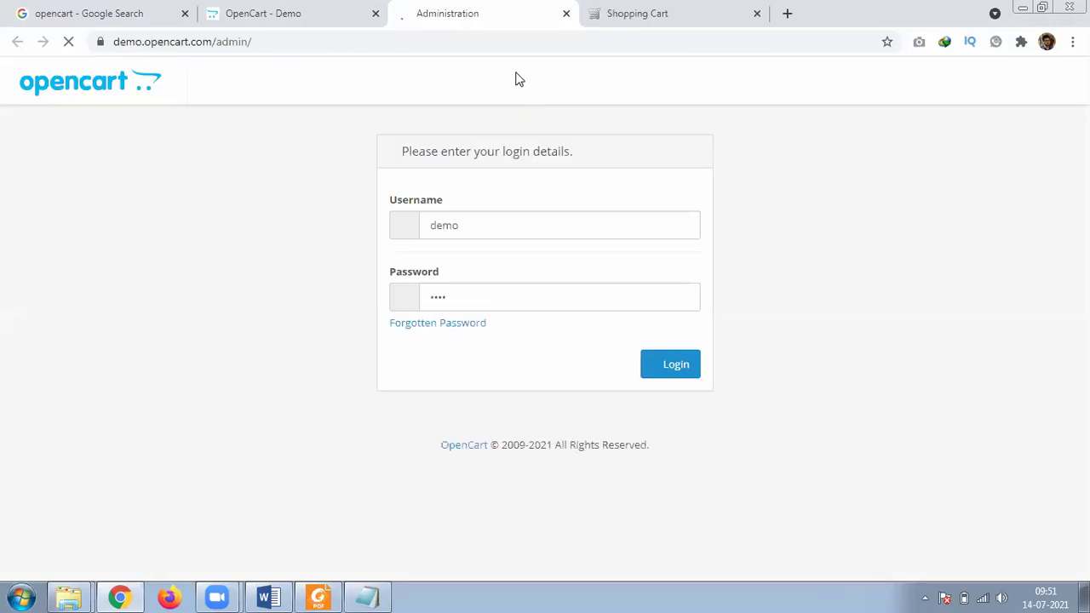
left_click(491, 301)
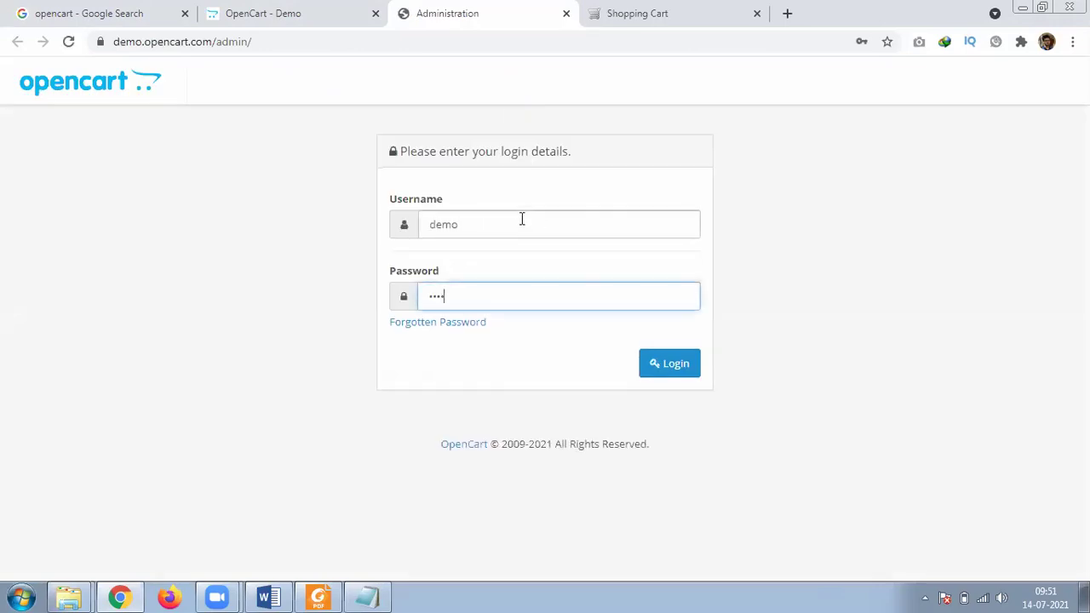
left_click(520, 219)
left_click(810, 358)
left_click(679, 366)
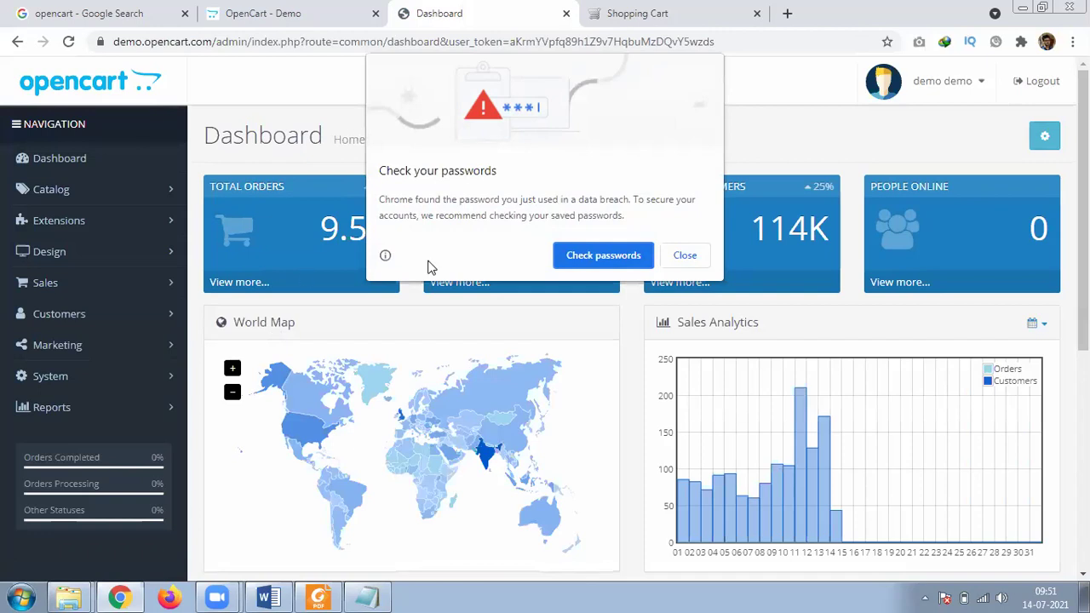
Dismiss the browser's password warning and look over the admin dashboard down to the latest orders
left_click(685, 255)
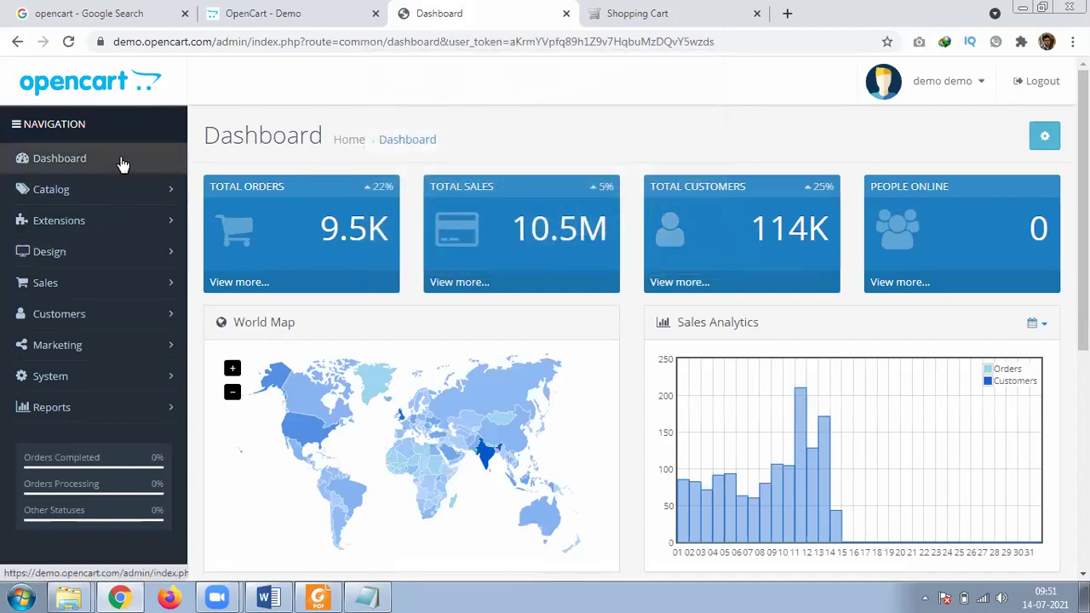
scroll(483, 250, "down", 5)
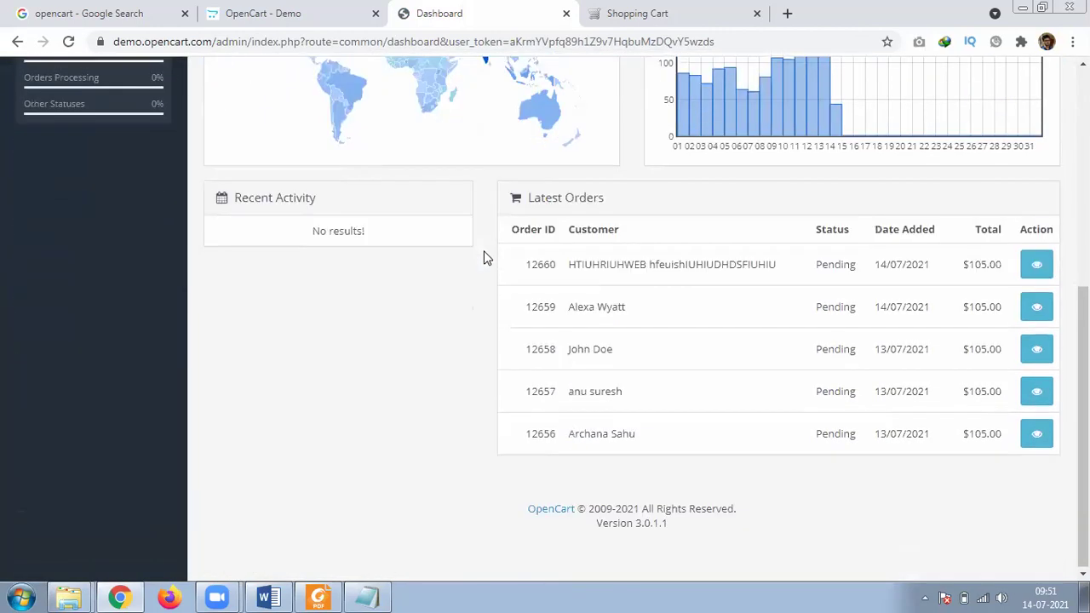
scroll(484, 257, "up", 5)
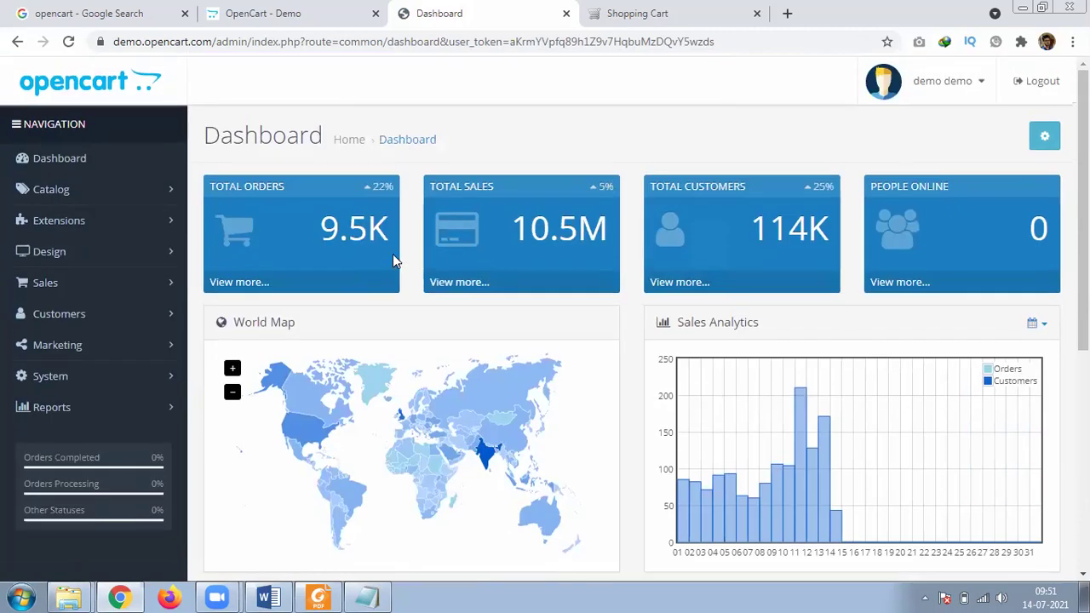
Return to the demo store's home page and view its featured products
left_click(328, 10)
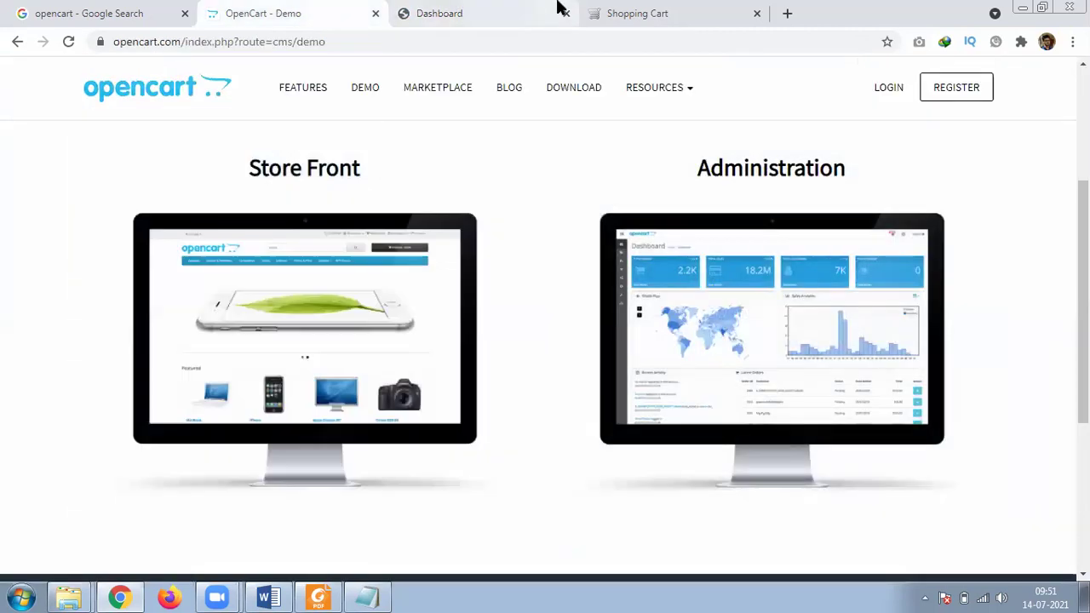
left_click(690, 11)
left_click(161, 139)
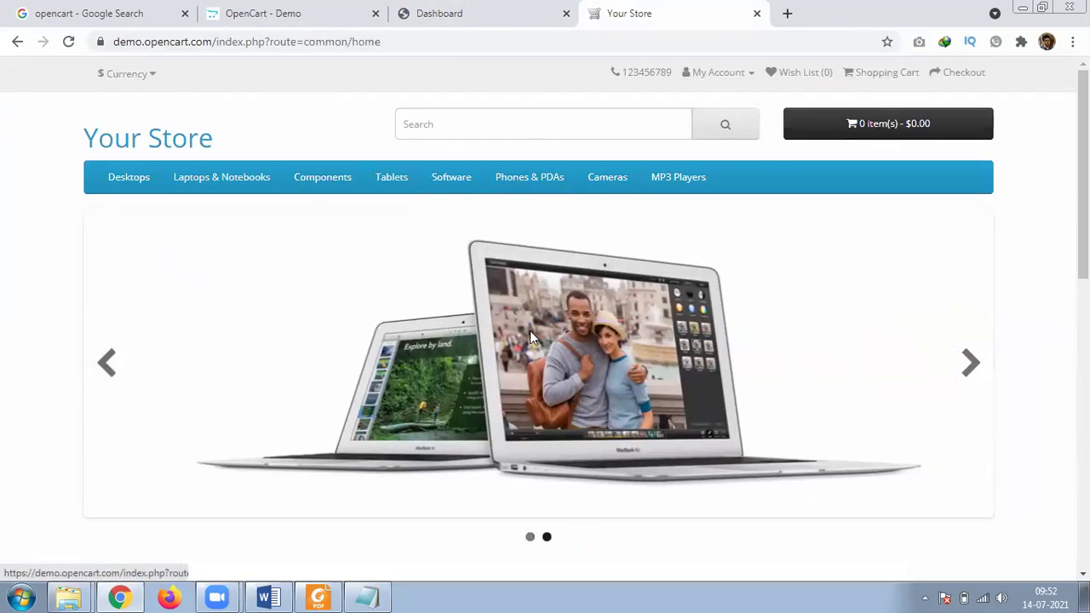
scroll(297, 306, "down", 4)
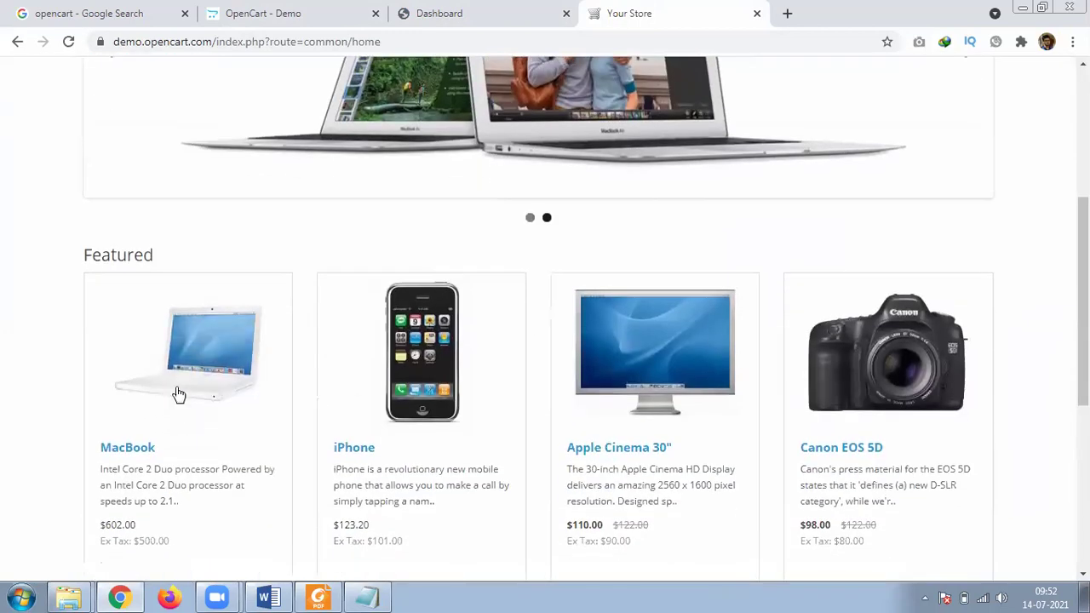
Look over the demo store's home page from the featured products back up to the product category bar
scroll(1027, 356, "down", 2)
scroll(1010, 355, "up", 5)
scroll(1007, 357, "down", 4)
scroll(1004, 358, "up", 5)
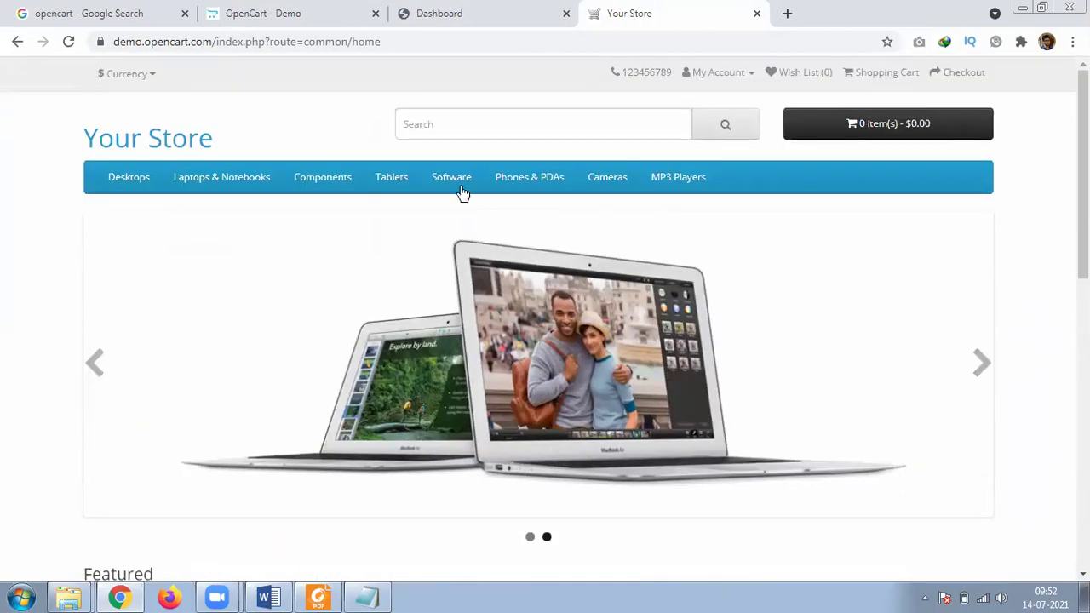
mouse_move(245, 180)
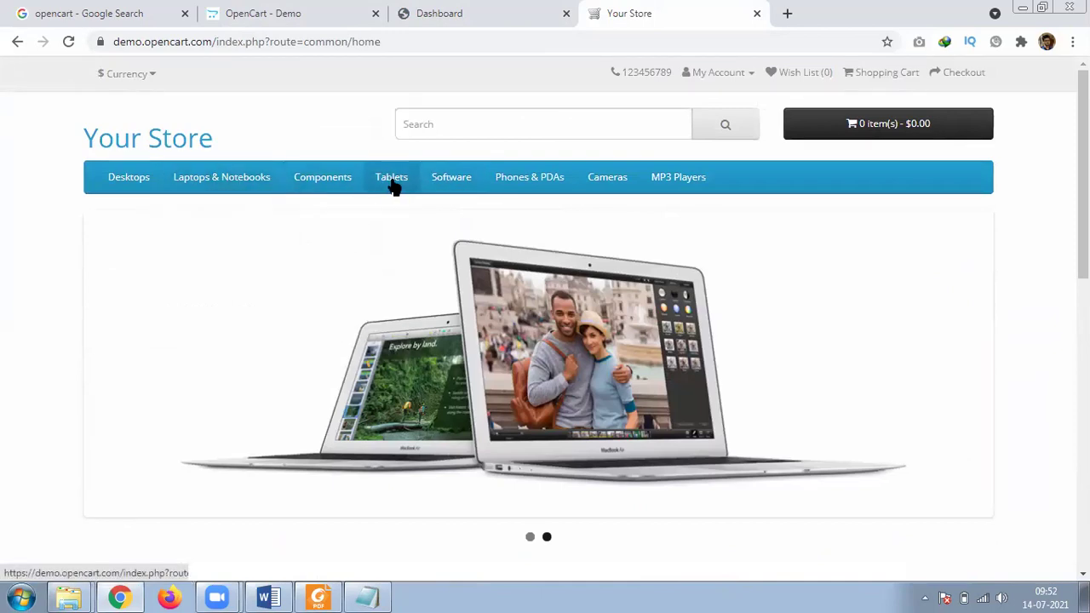
Switch to the admin dashboard and open the Banners list from the Design section
left_click(471, 15)
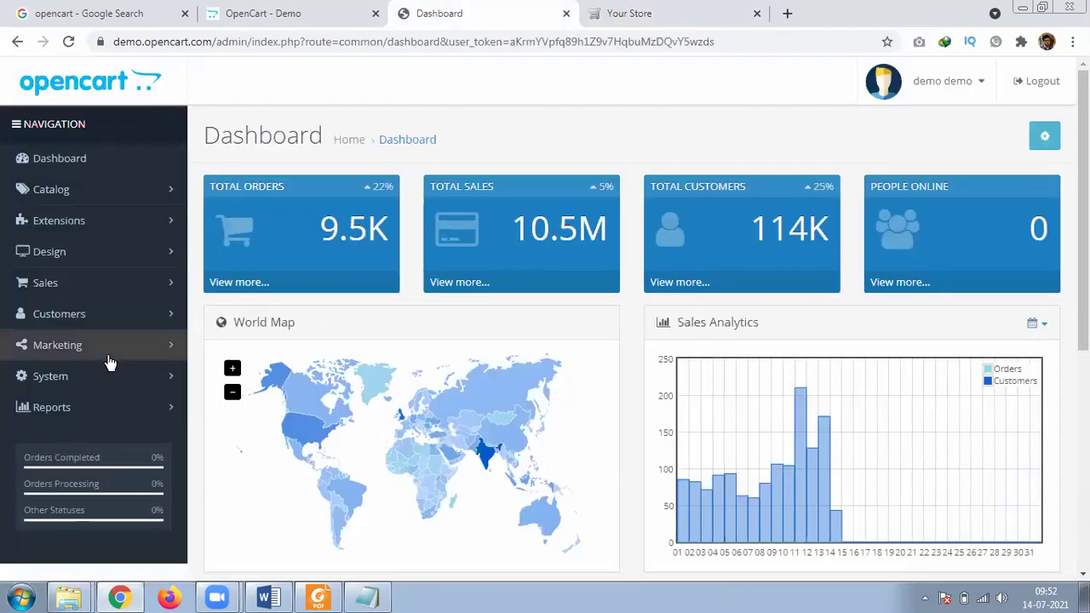
left_click(137, 252)
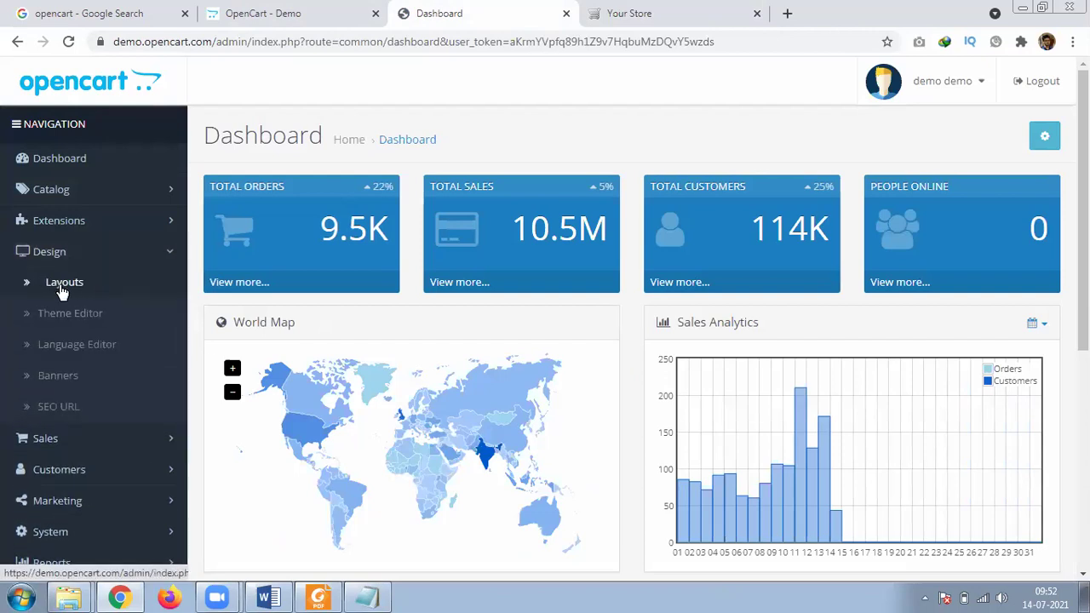
left_click(85, 378)
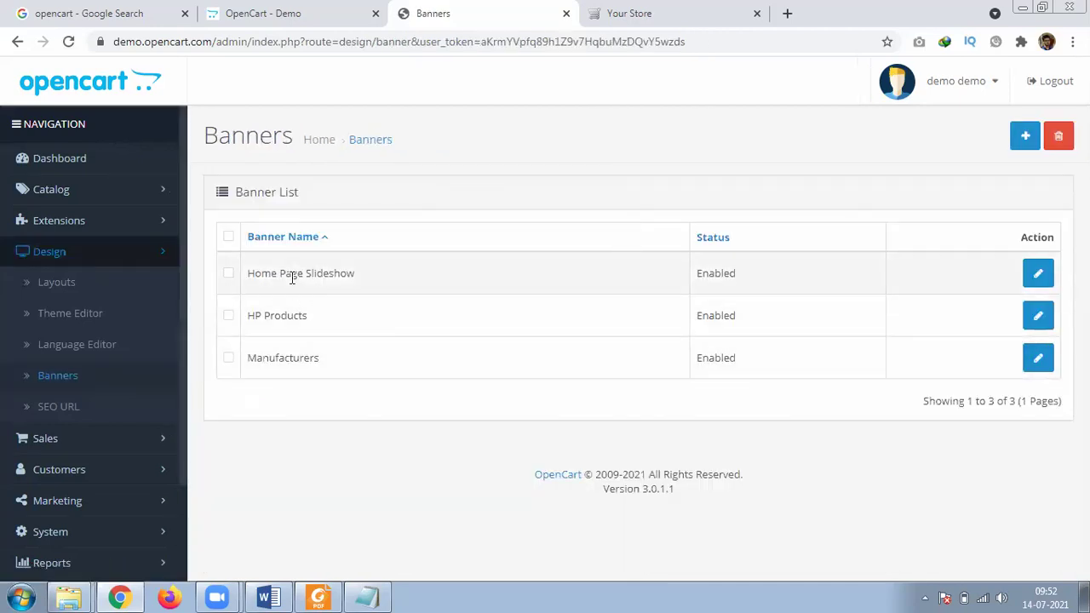
Compare the admin banner list with the home page slideshow and the manufacturers' logo carousel on the storefront
left_click(704, 15)
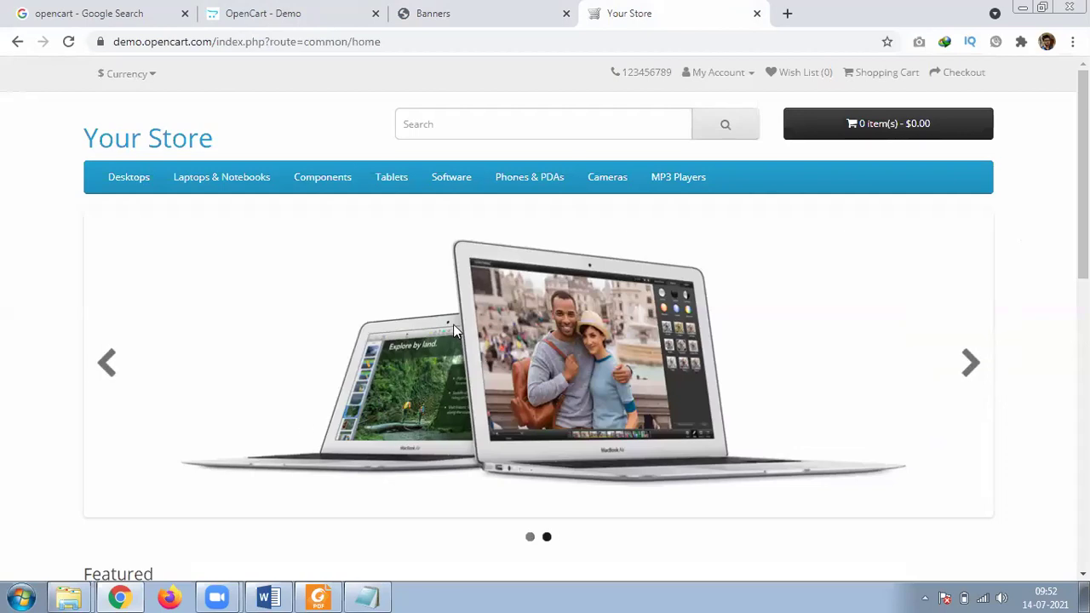
left_click(506, 11)
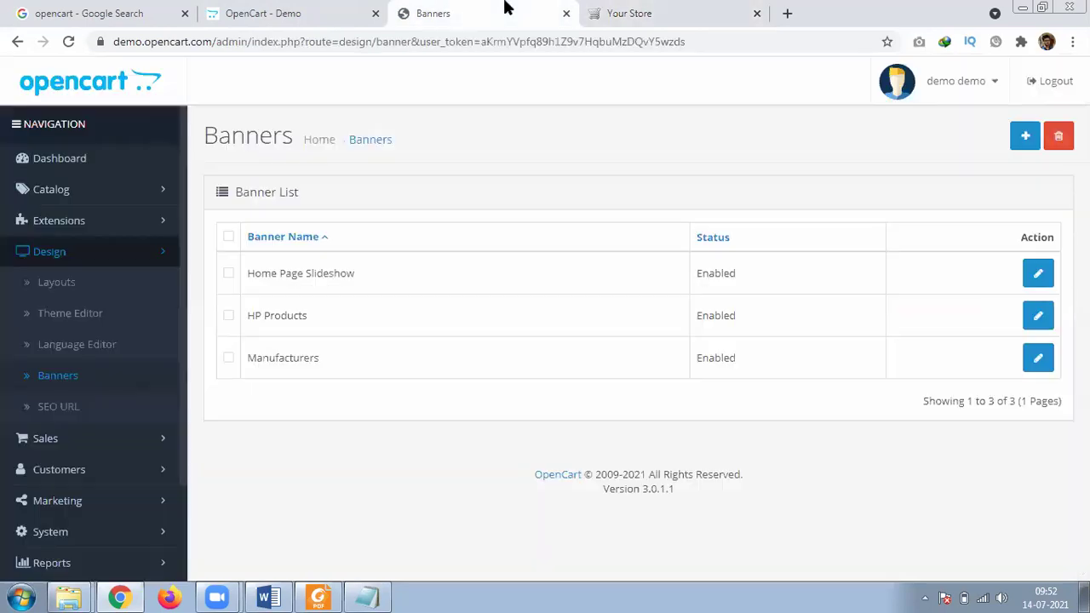
left_click(640, 10)
scroll(212, 355, "down", 3)
scroll(658, 342, "down", 5)
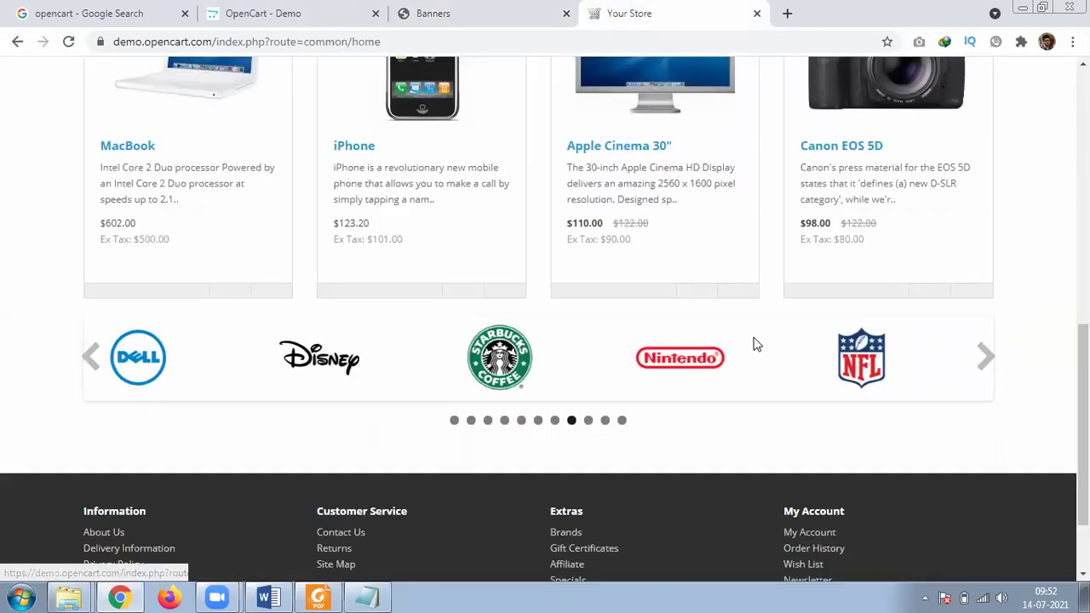
scroll(545, 340, "up", 5)
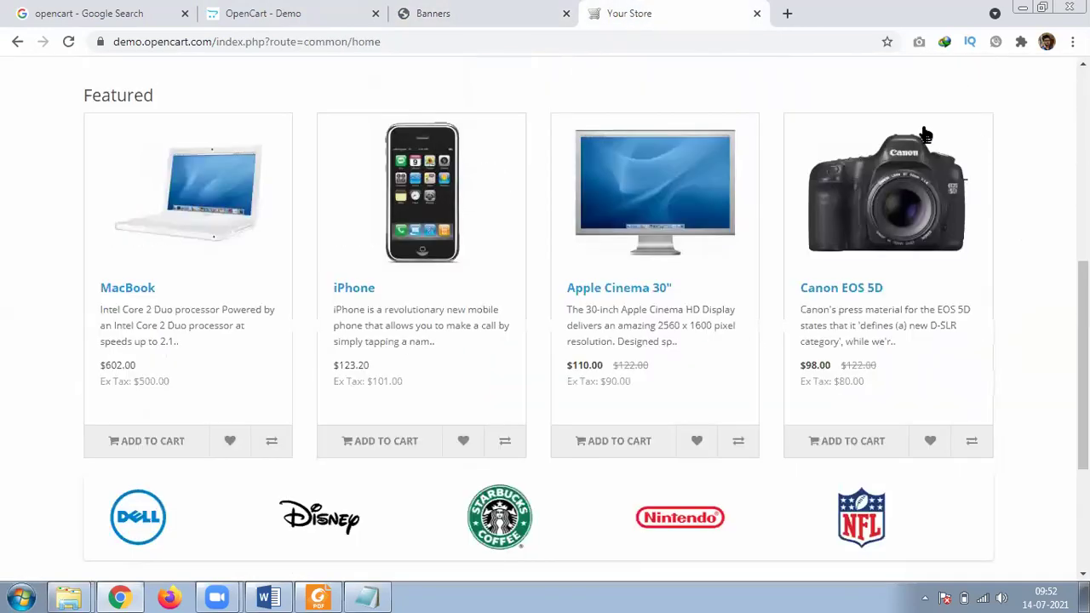
left_click(488, 8)
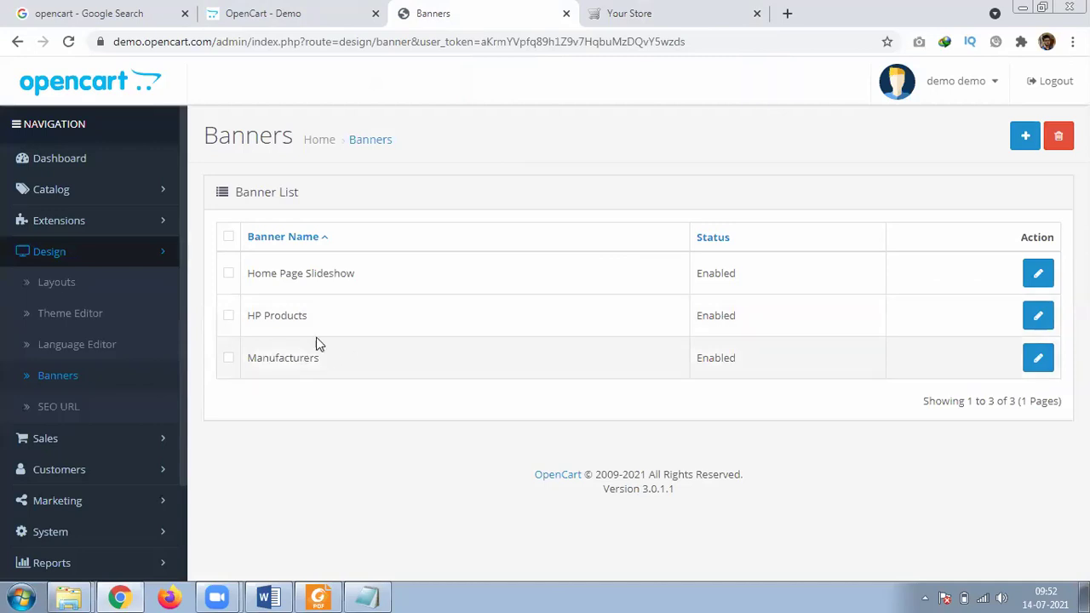
left_click(638, 10)
scroll(341, 349, "down", 2)
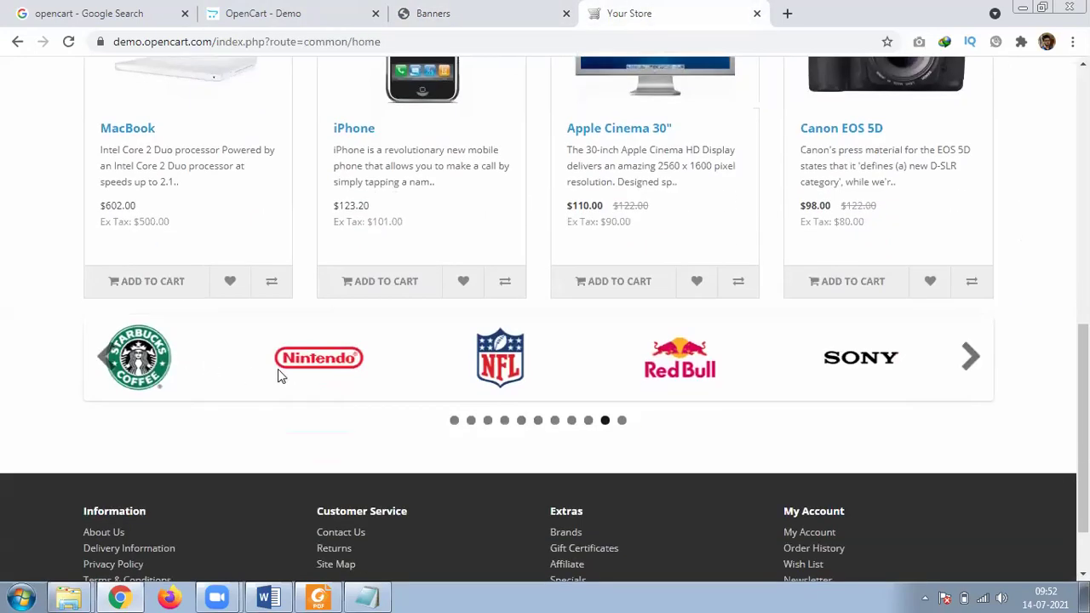
left_click(545, 10)
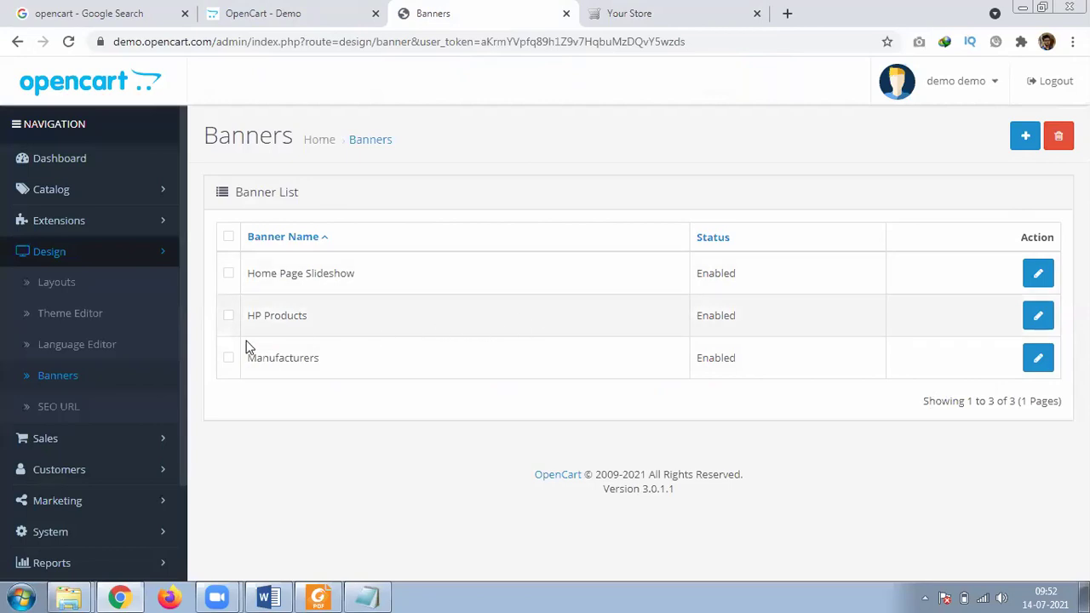
Open the Theme Editor, look over its template list, and check the storefront header it relates to before returning to the admin
left_click(70, 312)
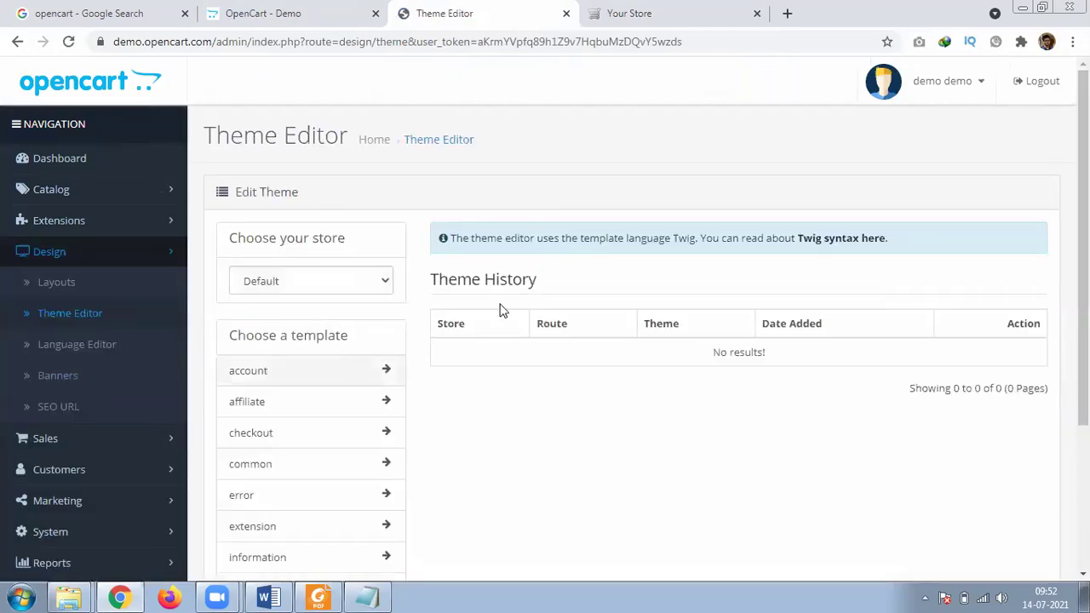
scroll(518, 257, "down", 3)
scroll(460, 207, "up", 2)
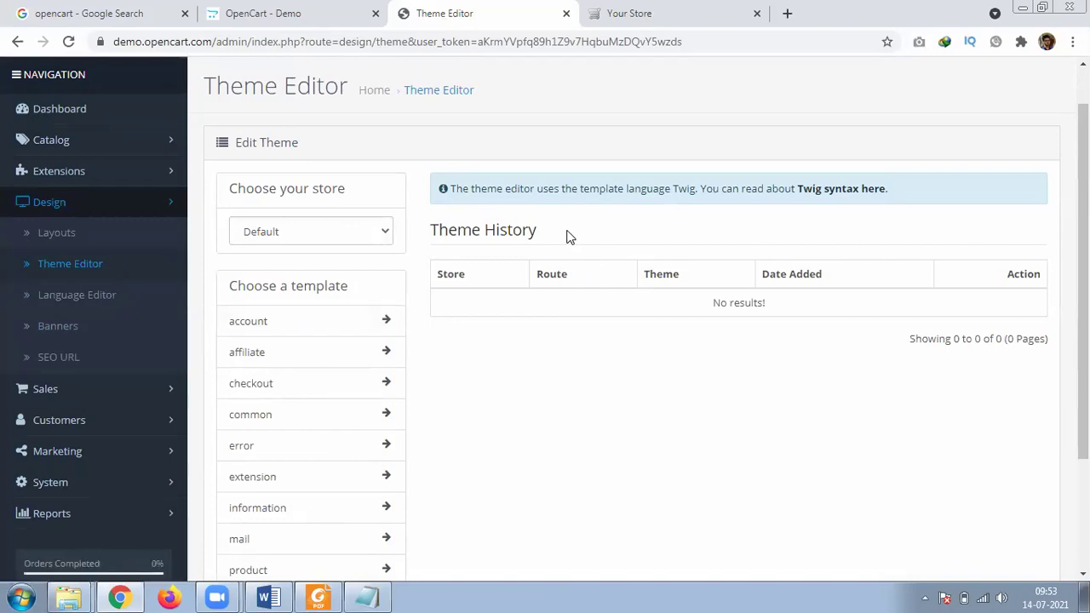
left_click(671, 10)
scroll(2, 237, "up", 8)
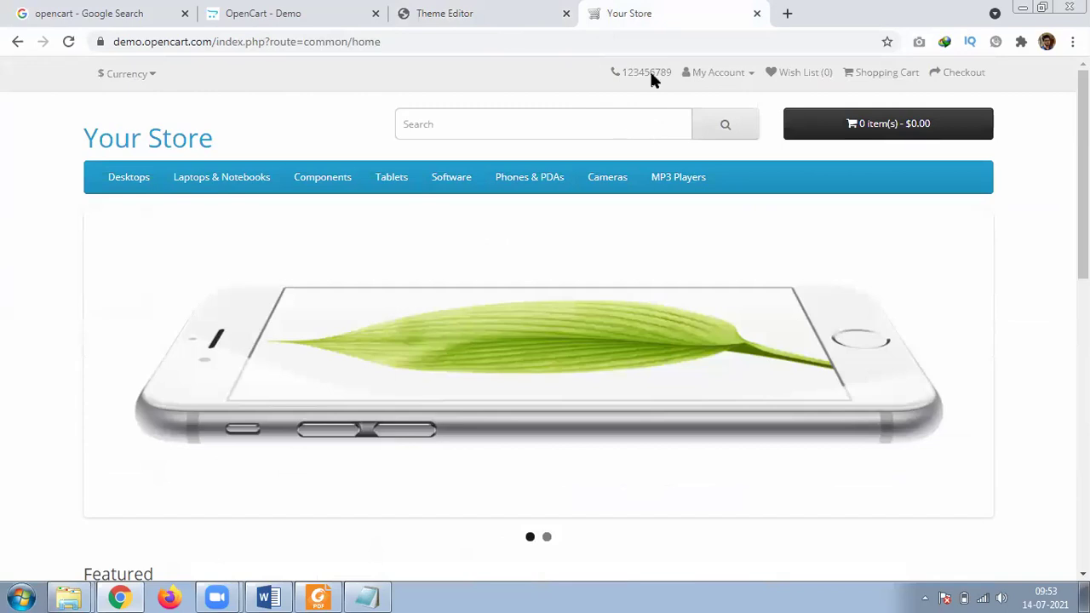
left_click(486, 8)
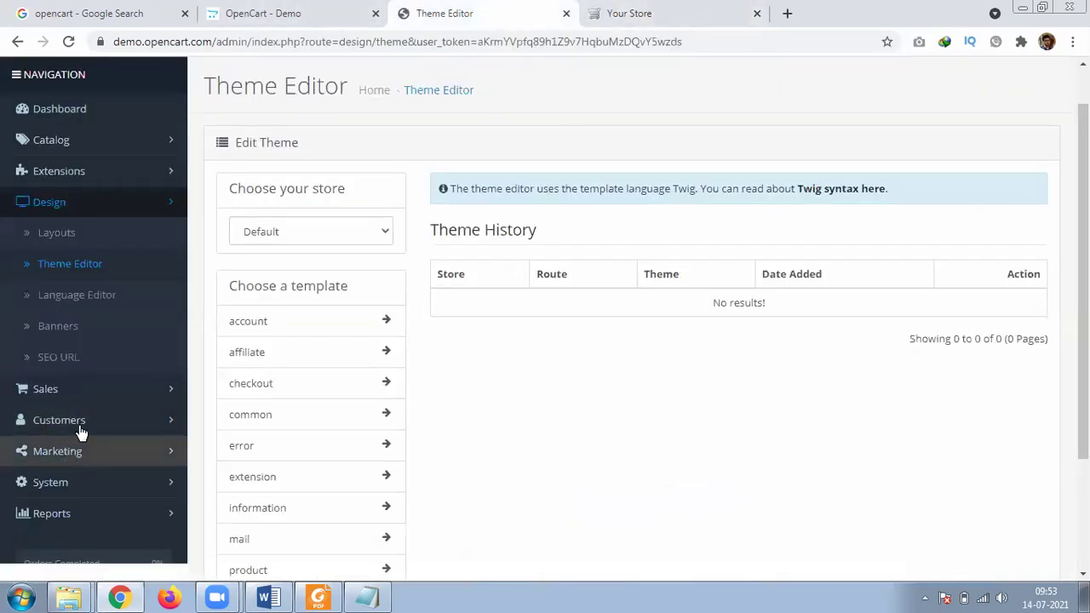
Expand the Sales and Customers sections of the admin navigation to view their options
left_click(88, 390)
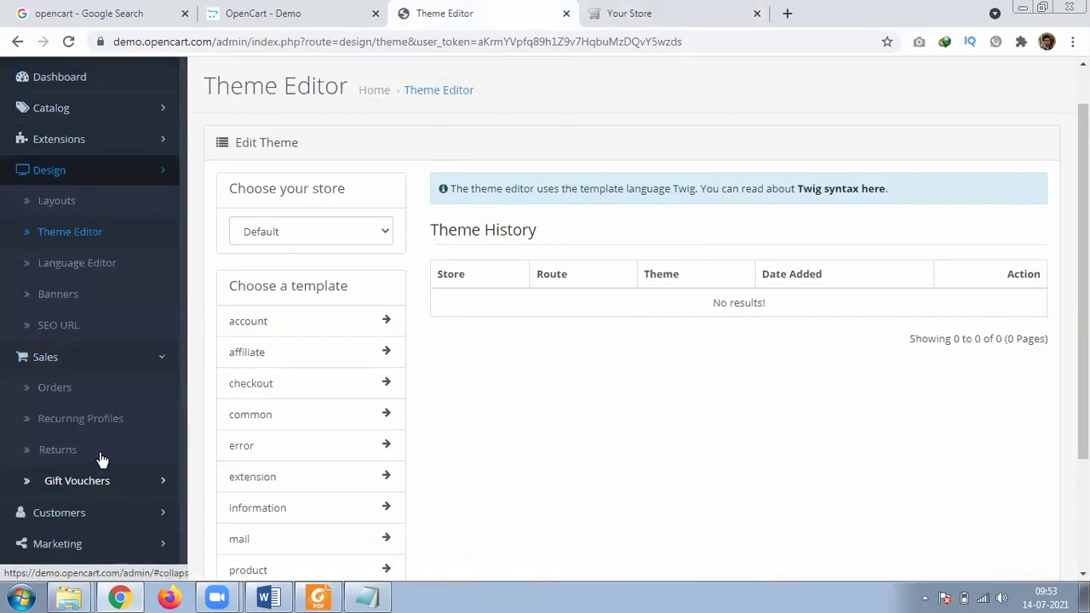
scroll(101, 460, "down", 2)
left_click(114, 353)
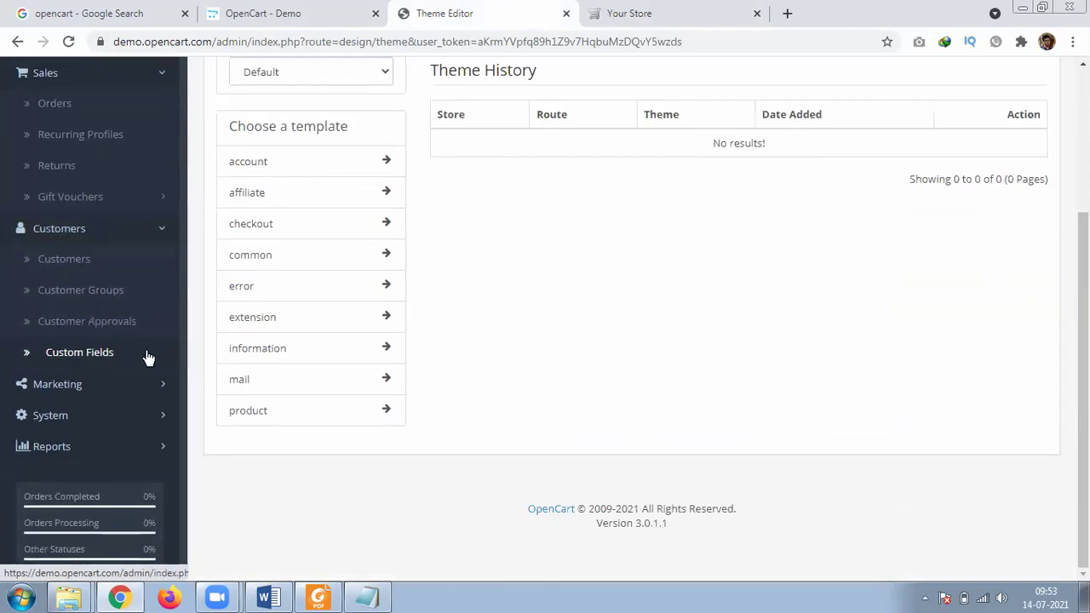
Expand the Marketing section and view its Marketing Tracking and Coupons pages
left_click(153, 384)
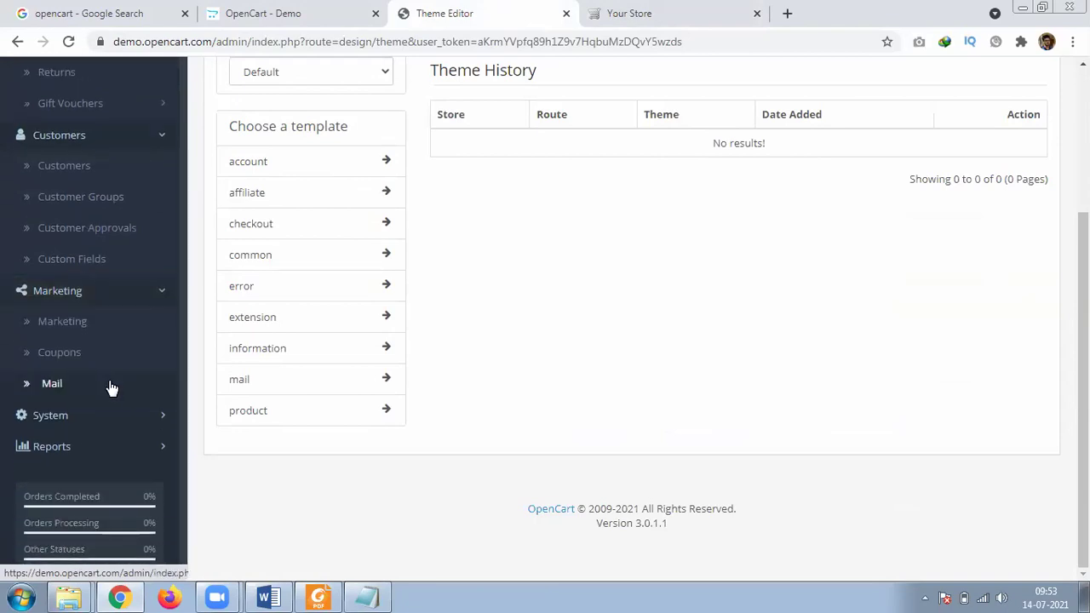
left_click(67, 323)
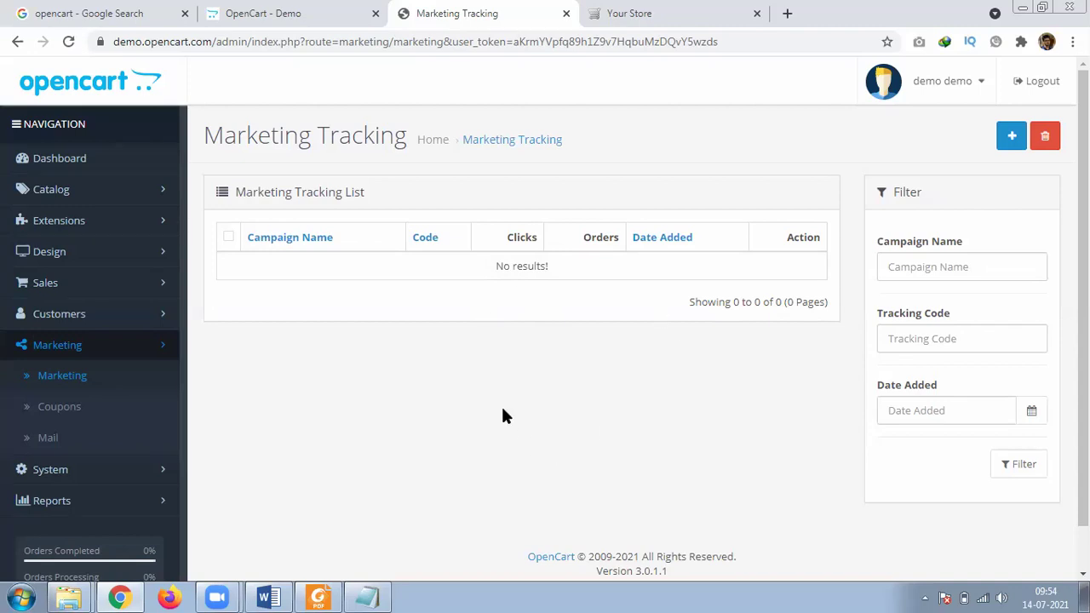
left_click(54, 413)
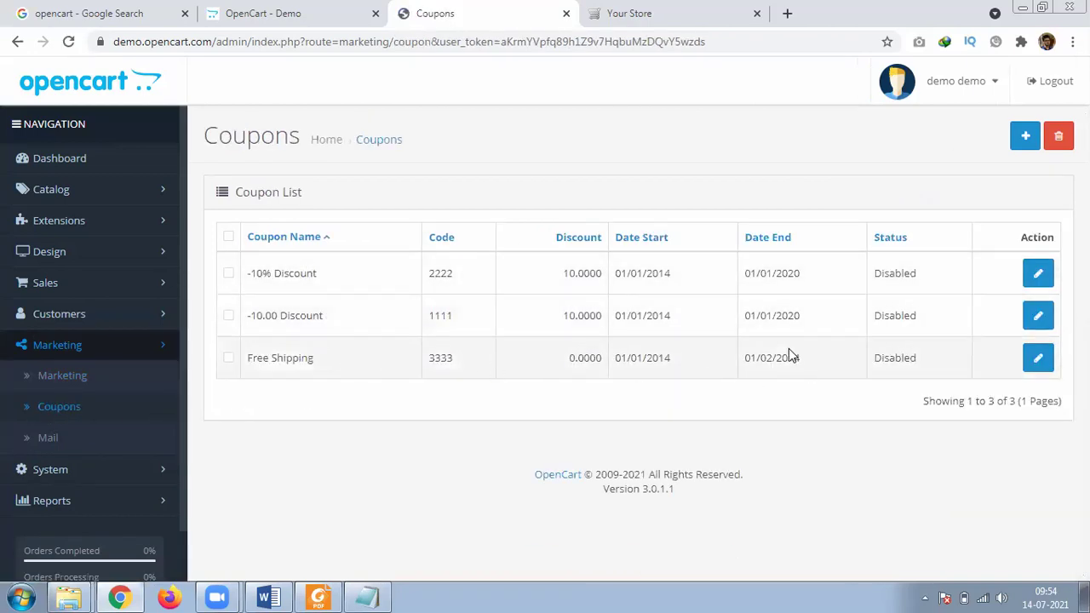
Open the Marketing Mail page and examine its sender, recipient, subject and message fields
left_click(80, 444)
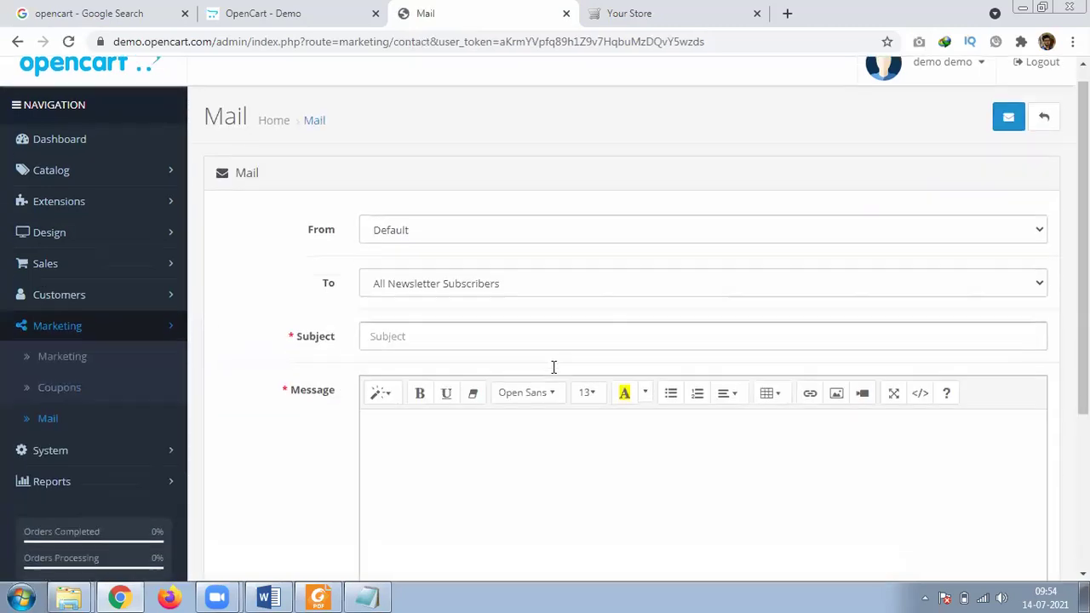
scroll(493, 243, "down", 3)
scroll(506, 261, "up", 1)
left_click(441, 200)
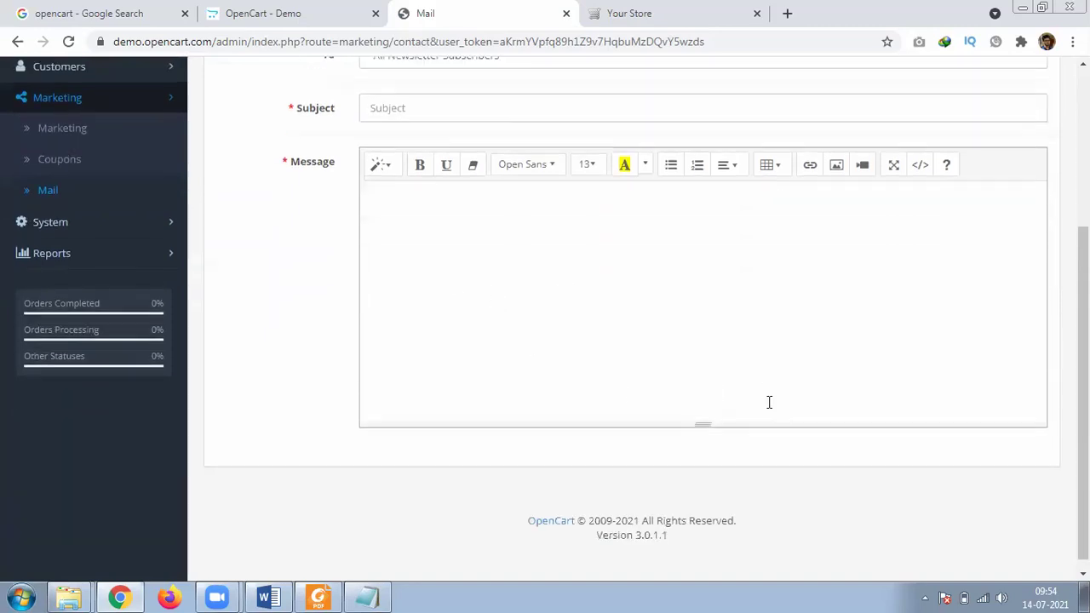
scroll(769, 401, "down", 2)
scroll(236, 369, "up", 3)
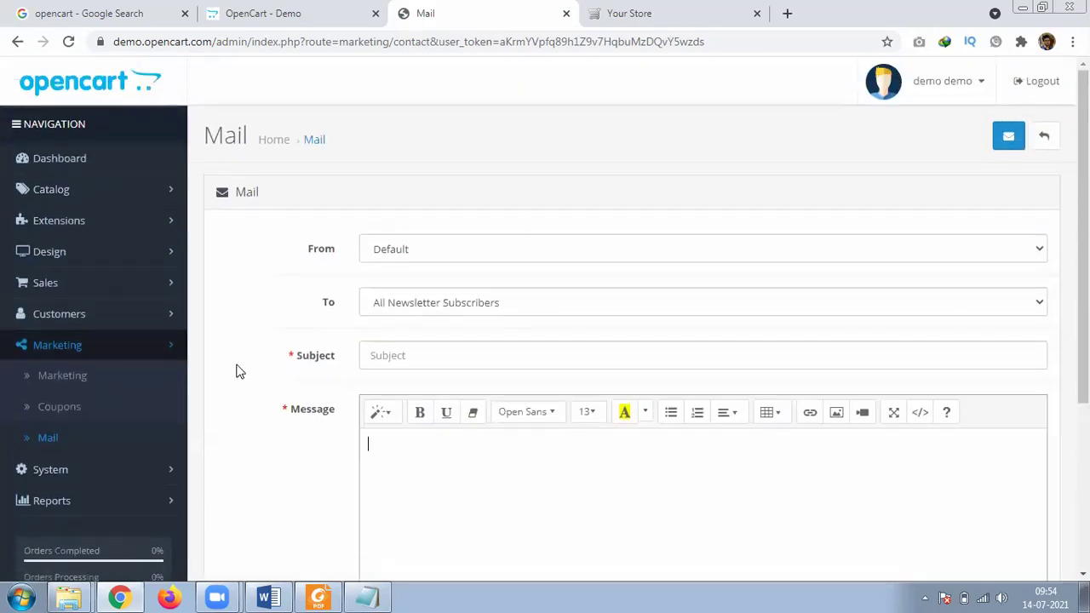
scroll(241, 362, "down", 2)
scroll(243, 362, "down", 2)
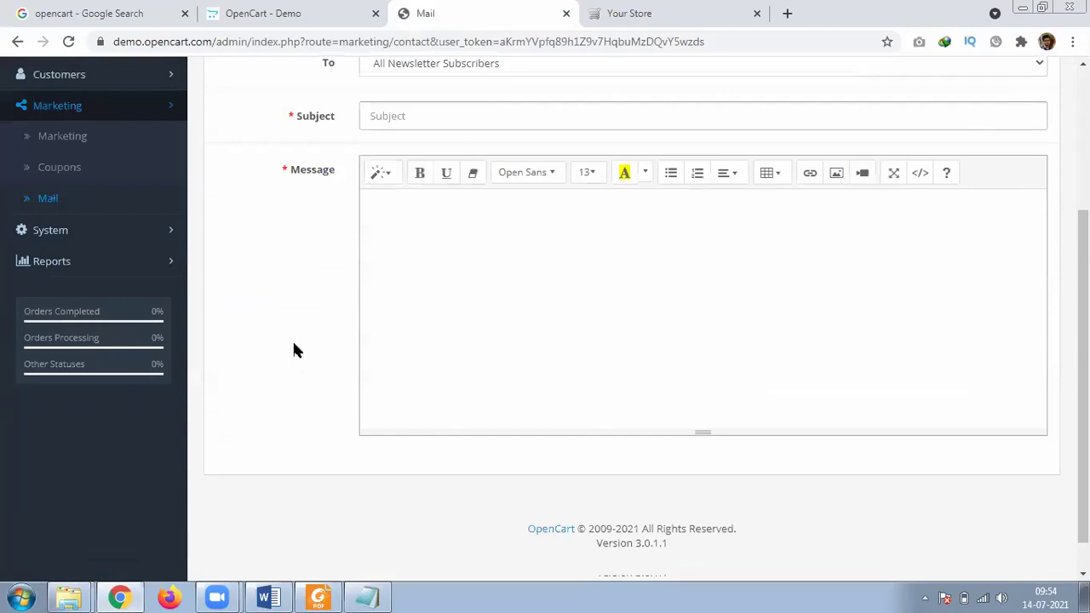
Open the System Settings store list and highlight the default store's URL
left_click(67, 239)
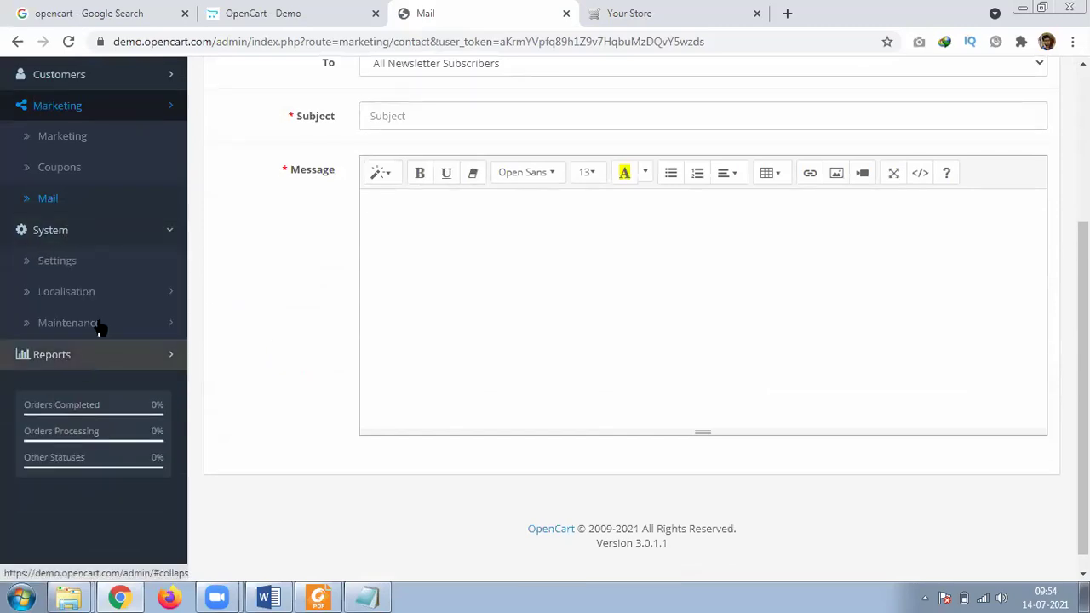
left_click(72, 260)
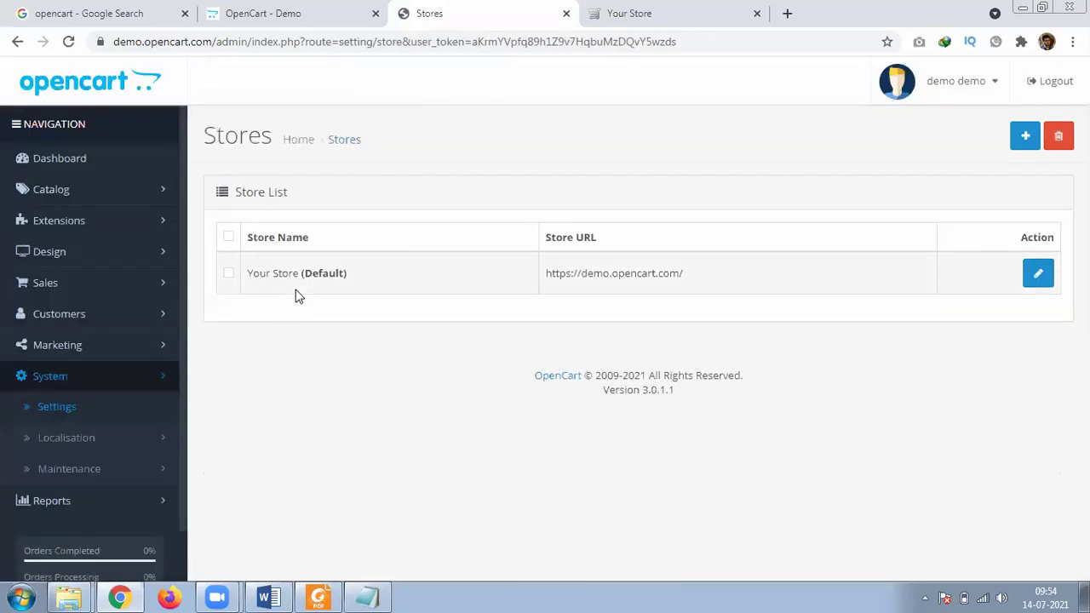
left_click_drag(560, 273, 690, 279)
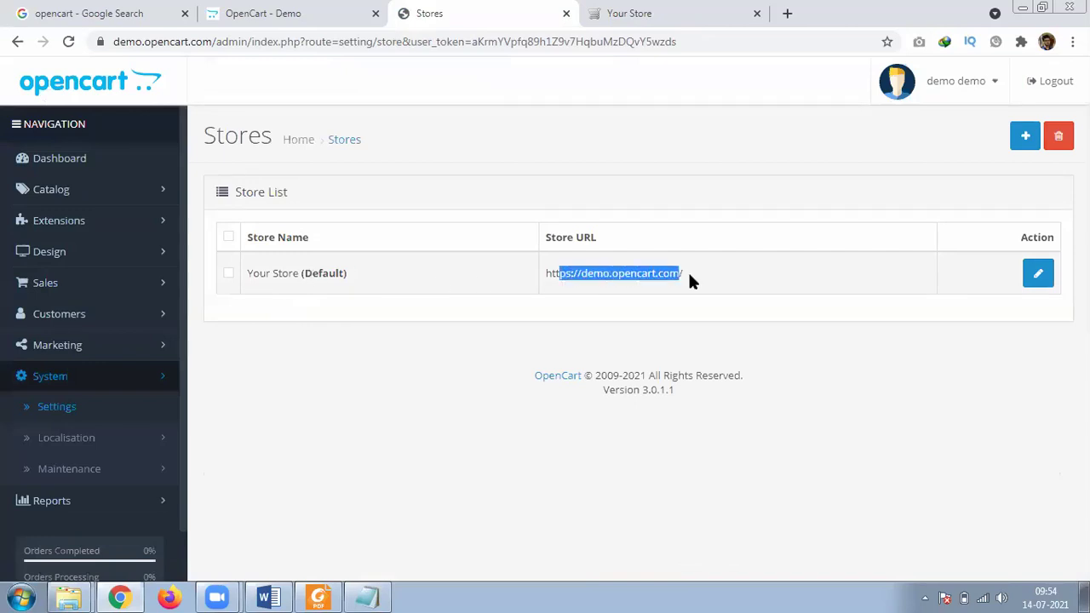
left_click(551, 273)
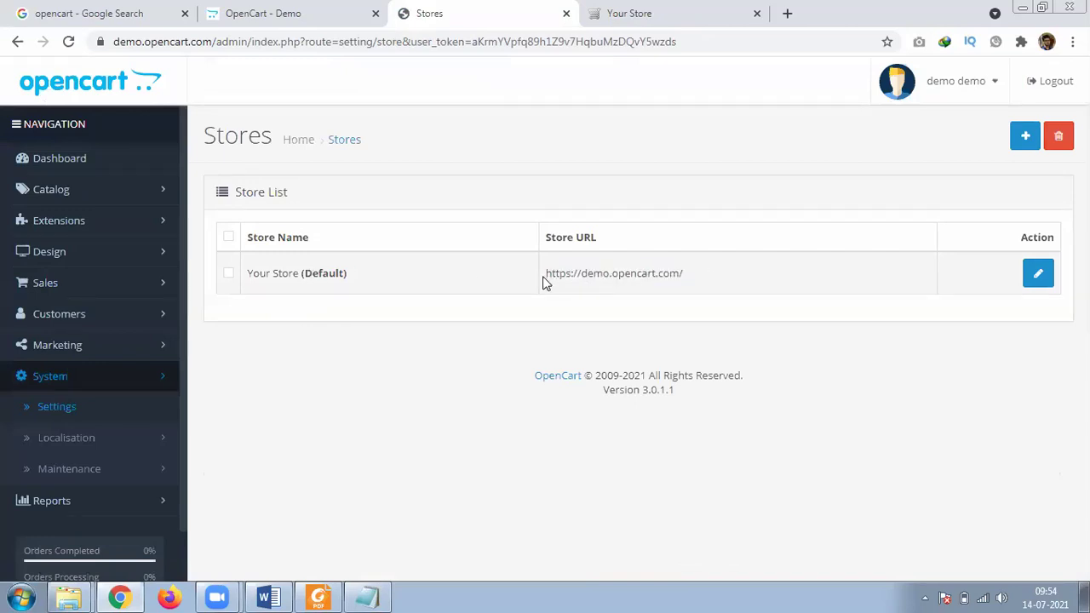
left_click_drag(545, 283, 712, 285)
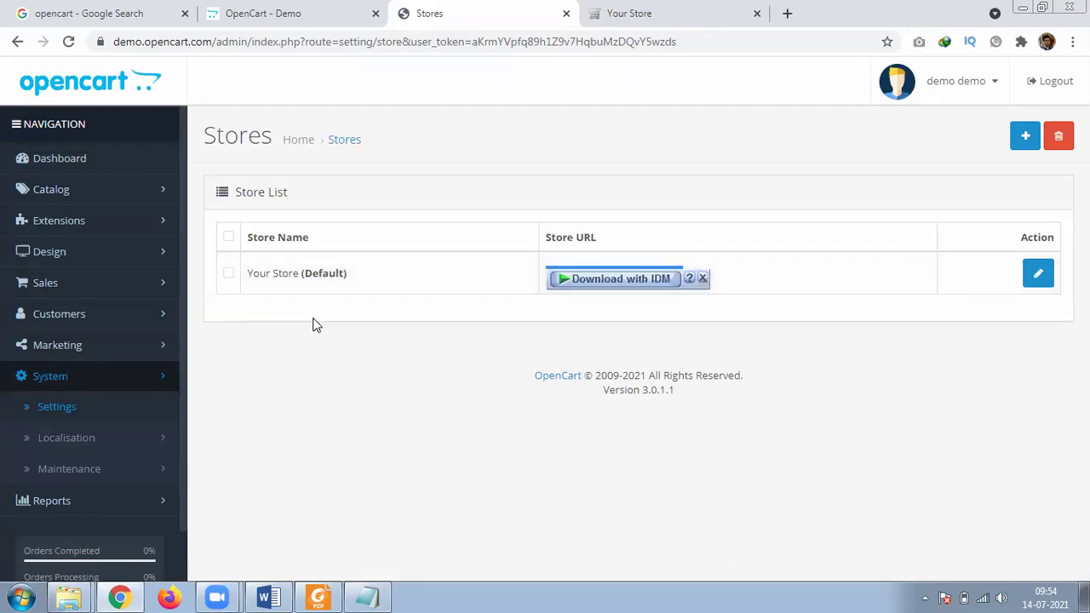
Open the Languages page under Localisation and look through the remaining Localisation options
left_click(103, 443)
scroll(153, 429, "down", 1)
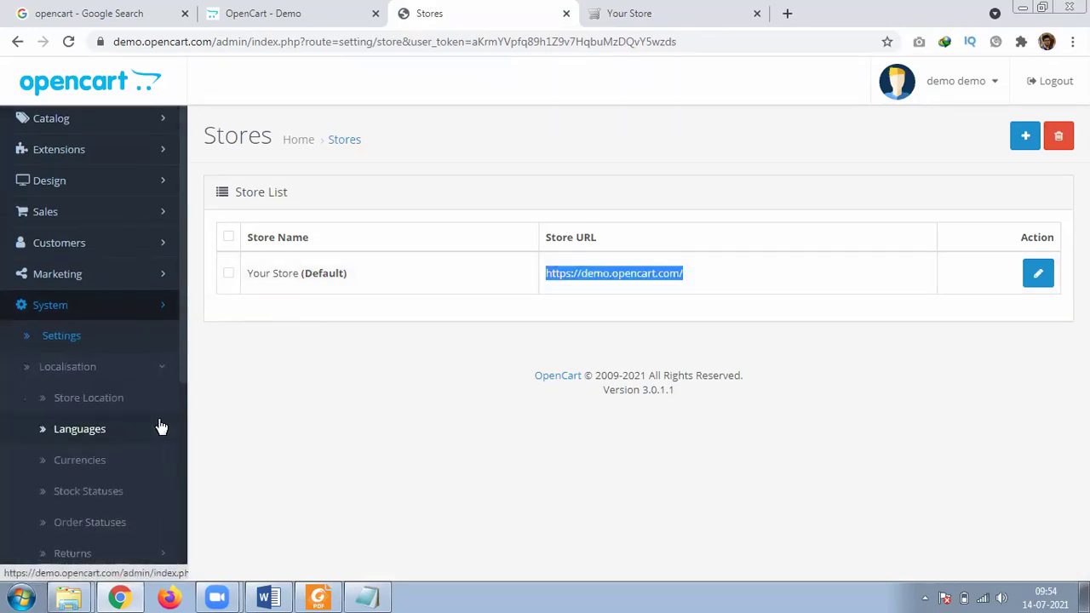
scroll(161, 427, "down", 1)
left_click(132, 337)
scroll(138, 397, "down", 4)
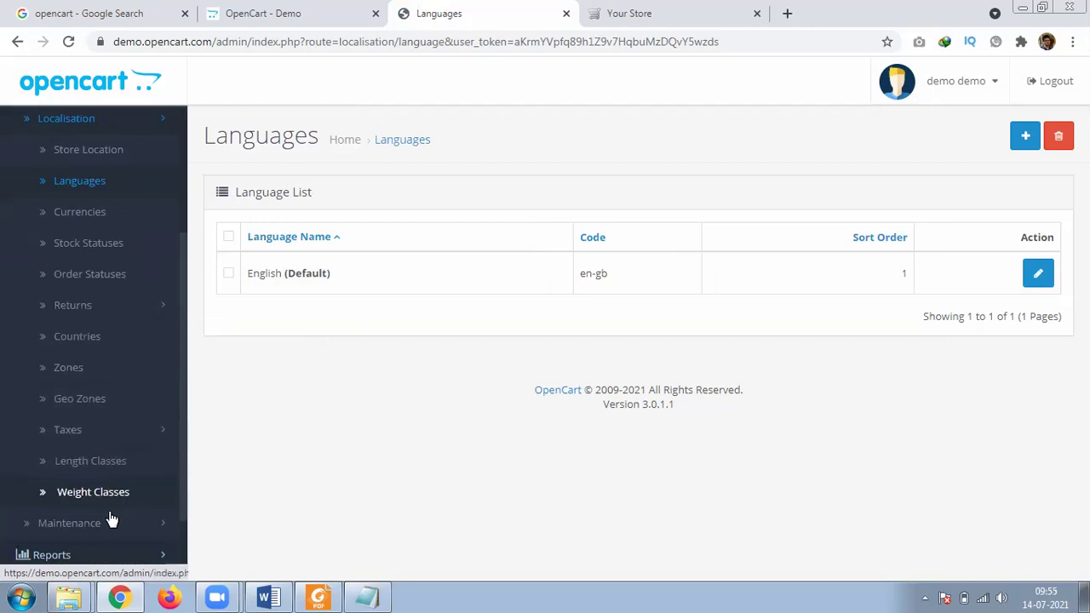
Collapse the System section and expand the Reports section of the admin navigation
scroll(90, 343, "up", 4)
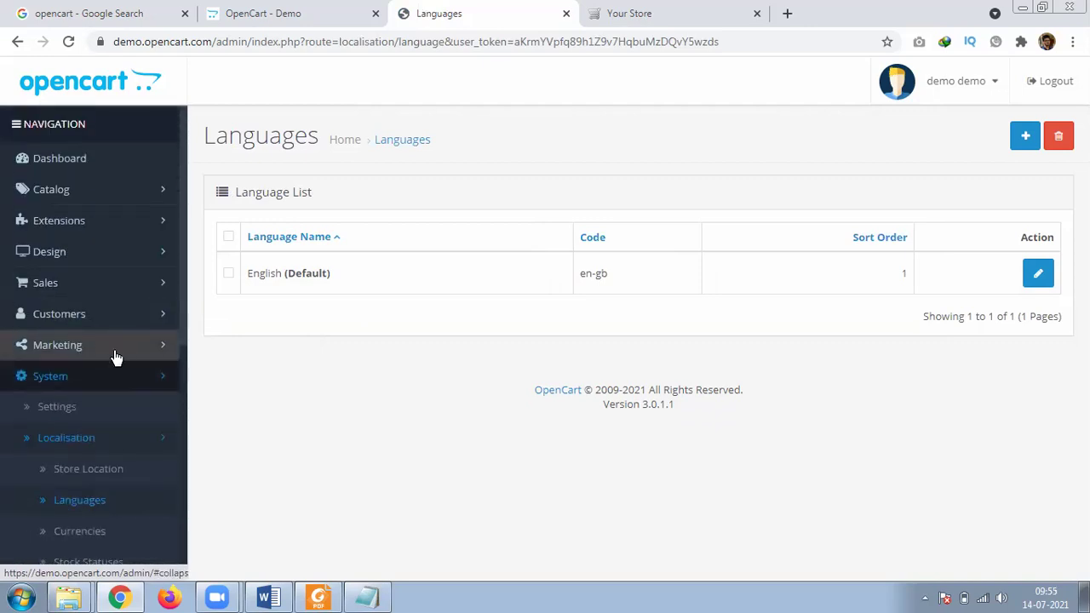
left_click(77, 383)
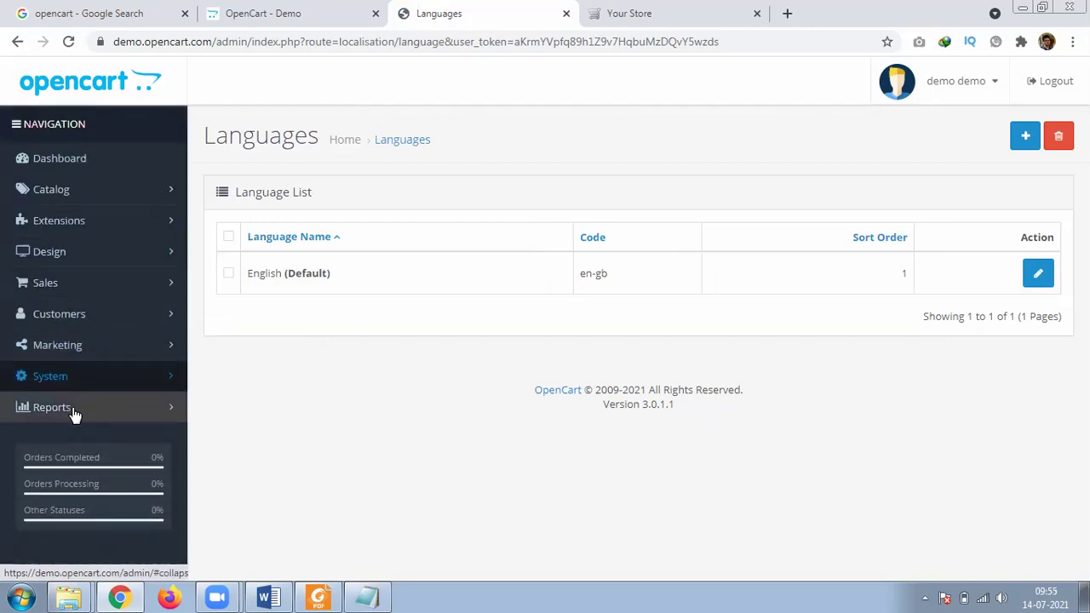
left_click(49, 409)
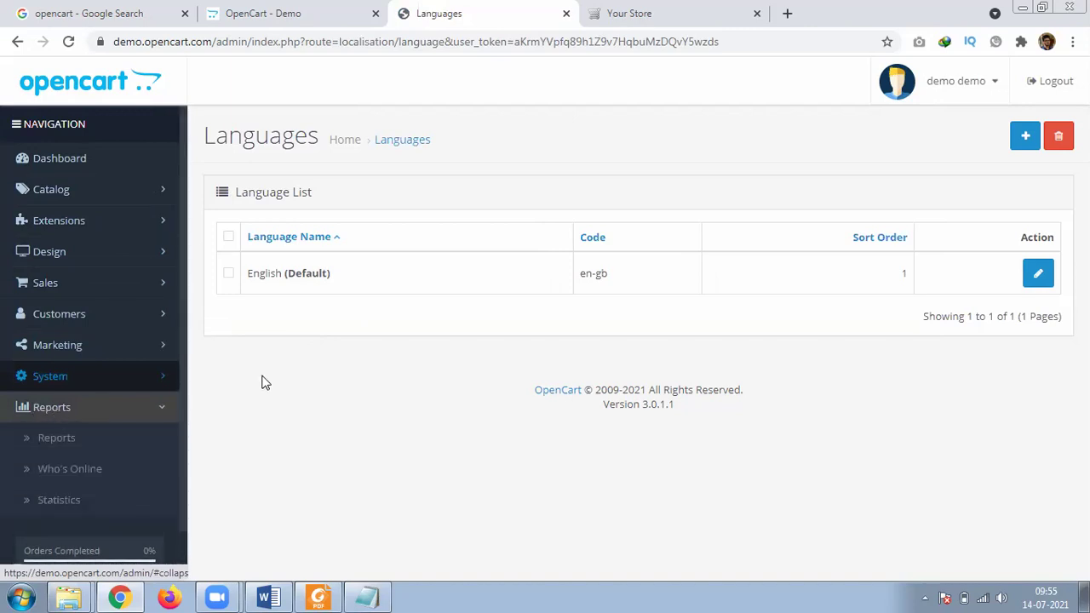
Open the Reports page and examine the Customer Transaction Report with its report type choice and filter fields
left_click(73, 442)
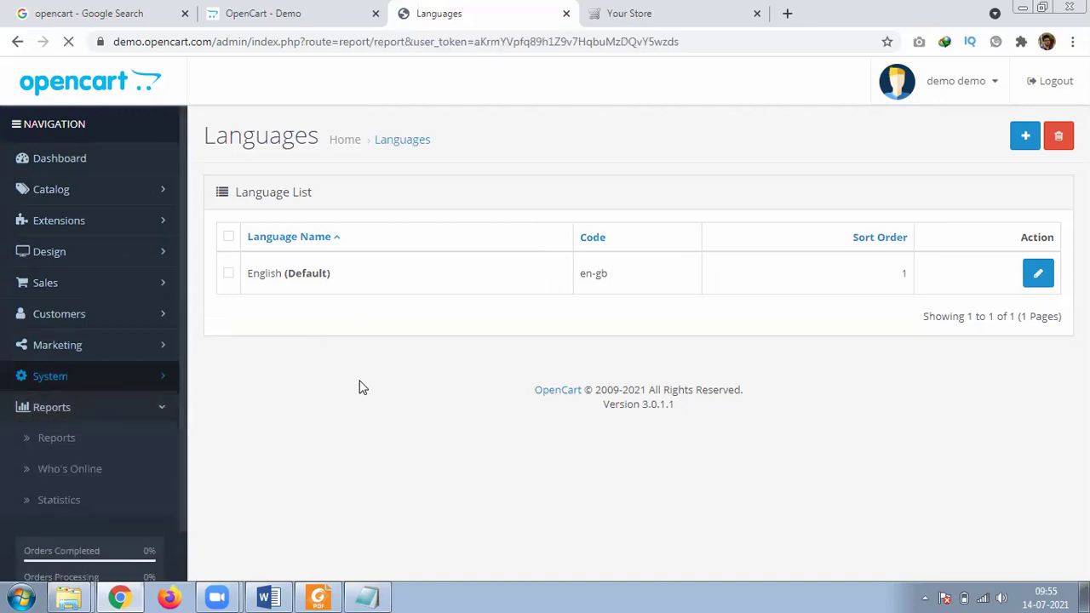
scroll(601, 324, "down", 2)
scroll(659, 315, "up", 2)
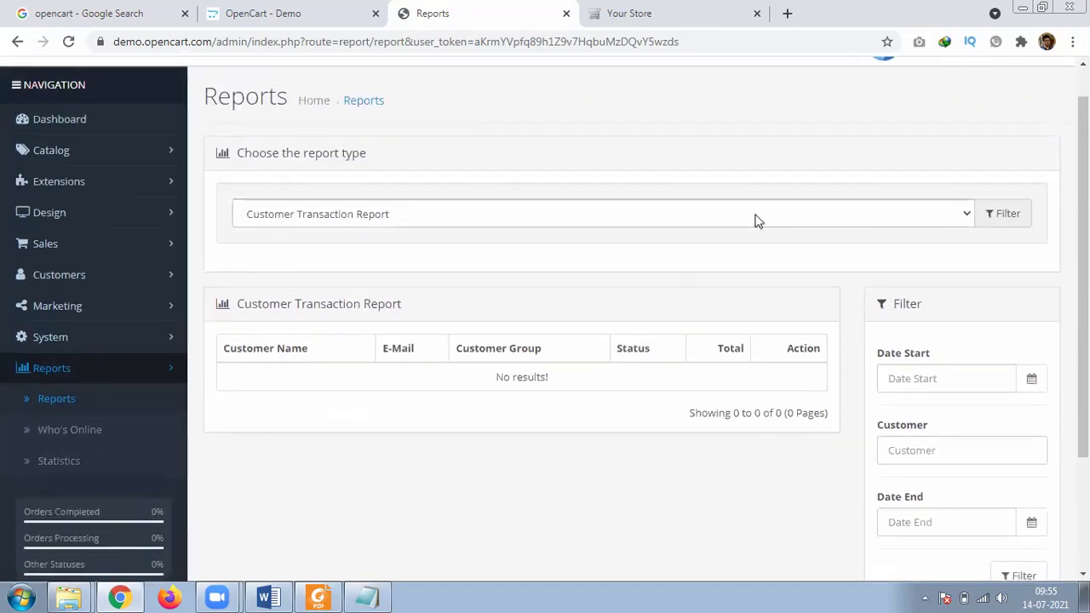
left_click(669, 220)
left_click(670, 220)
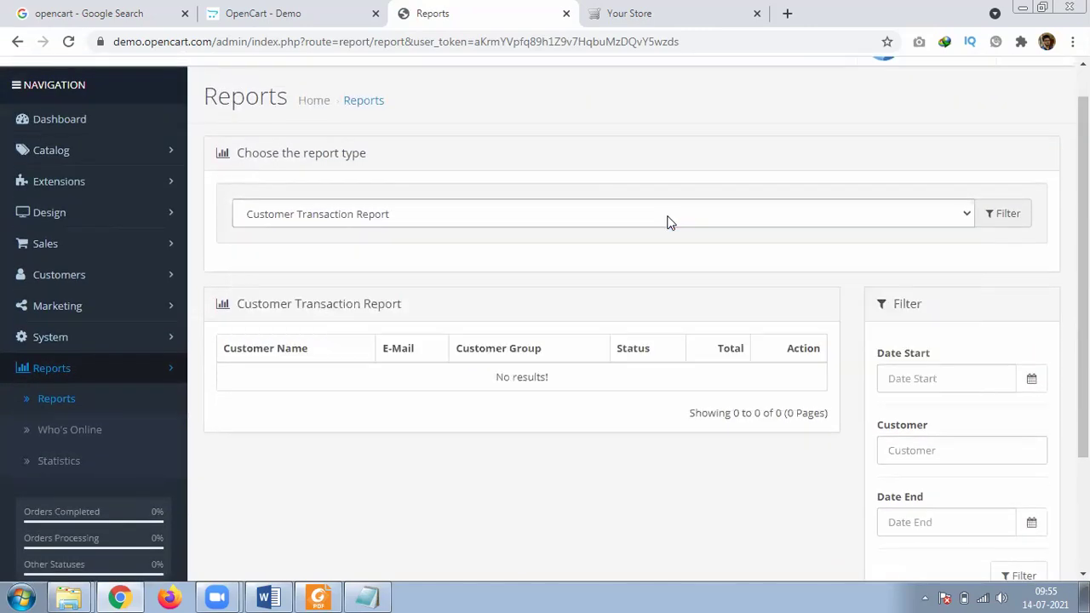
scroll(724, 230, "down", 2)
left_click(1002, 135)
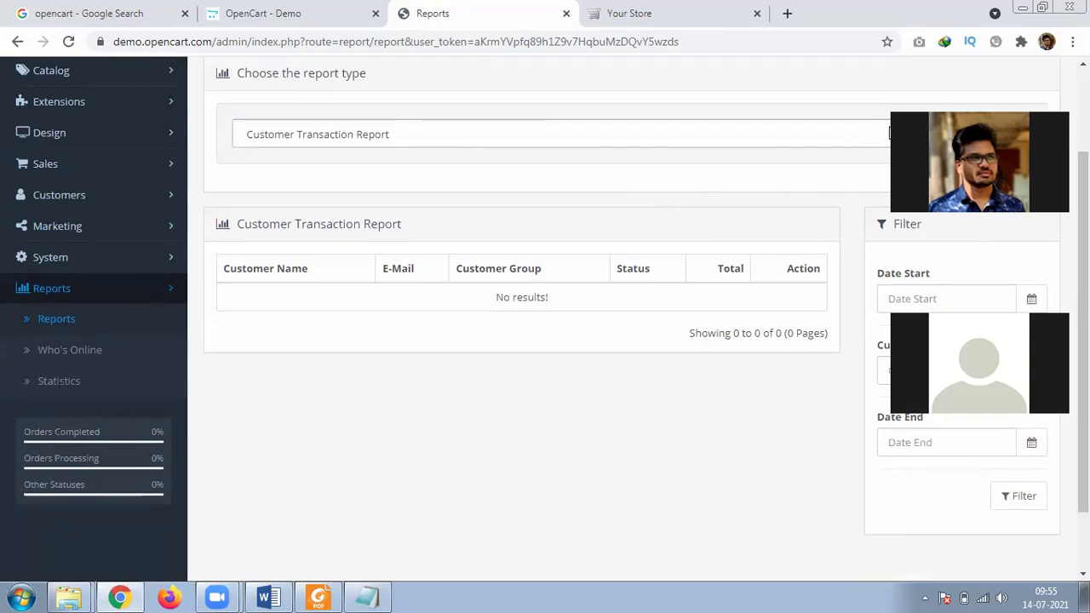
scroll(890, 130, "up", 2)
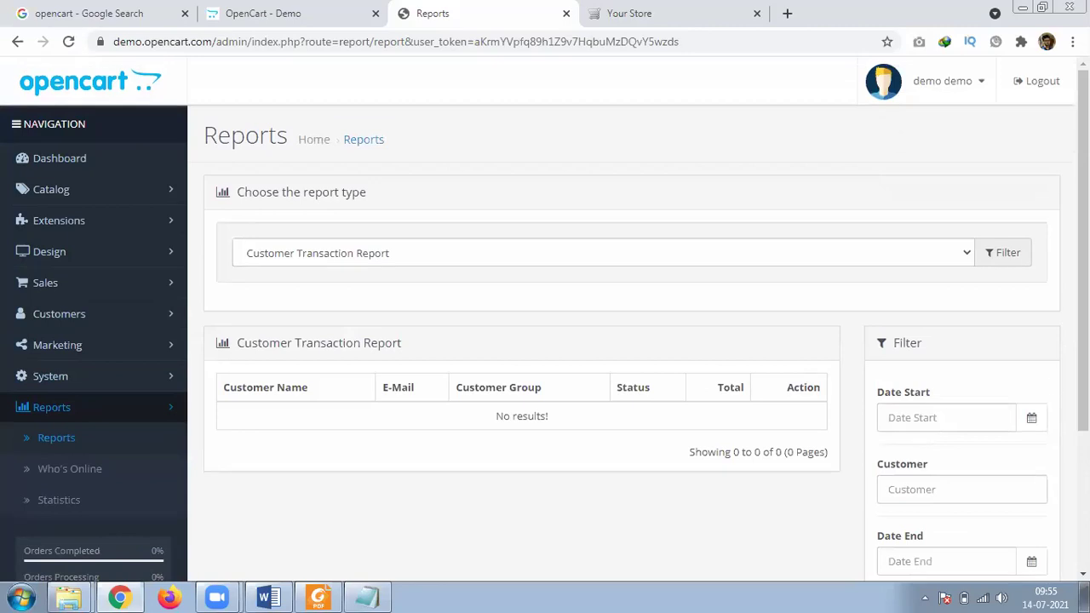
Choose Customer Orders Report as the report type and display it
left_click(477, 259)
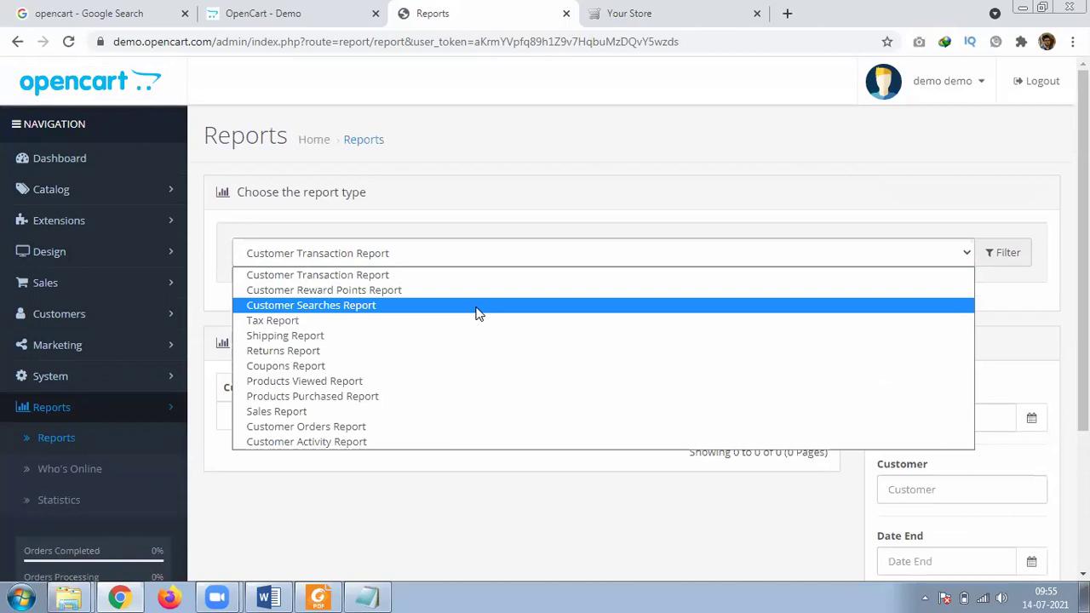
left_click(375, 427)
left_click(979, 254)
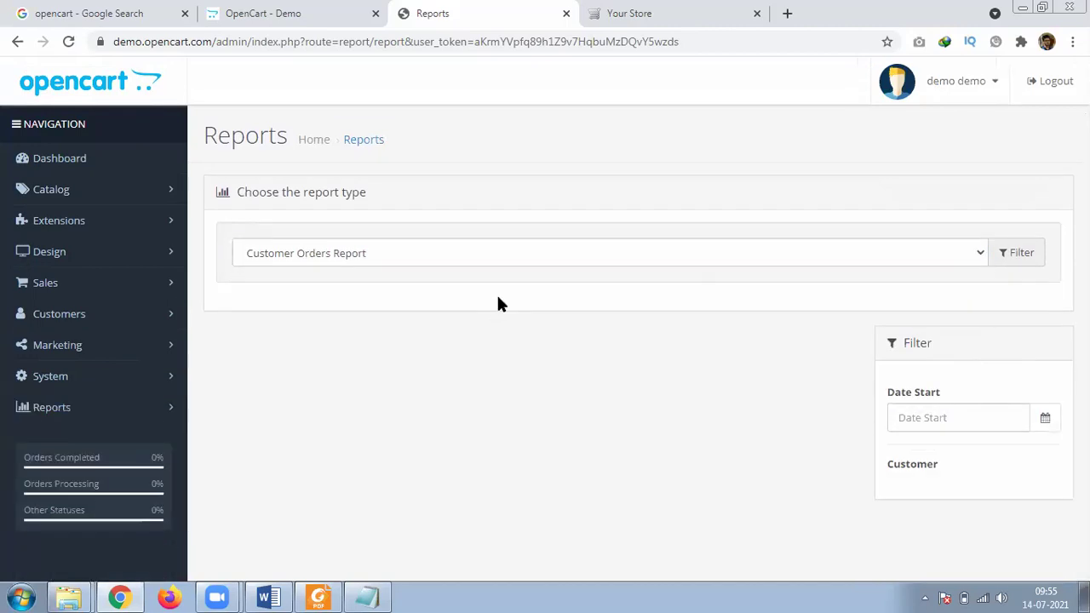
Look through the Customer Orders Report and highlight the page count below its customer list
scroll(607, 320, "down", 1)
scroll(338, 263, "down", 10)
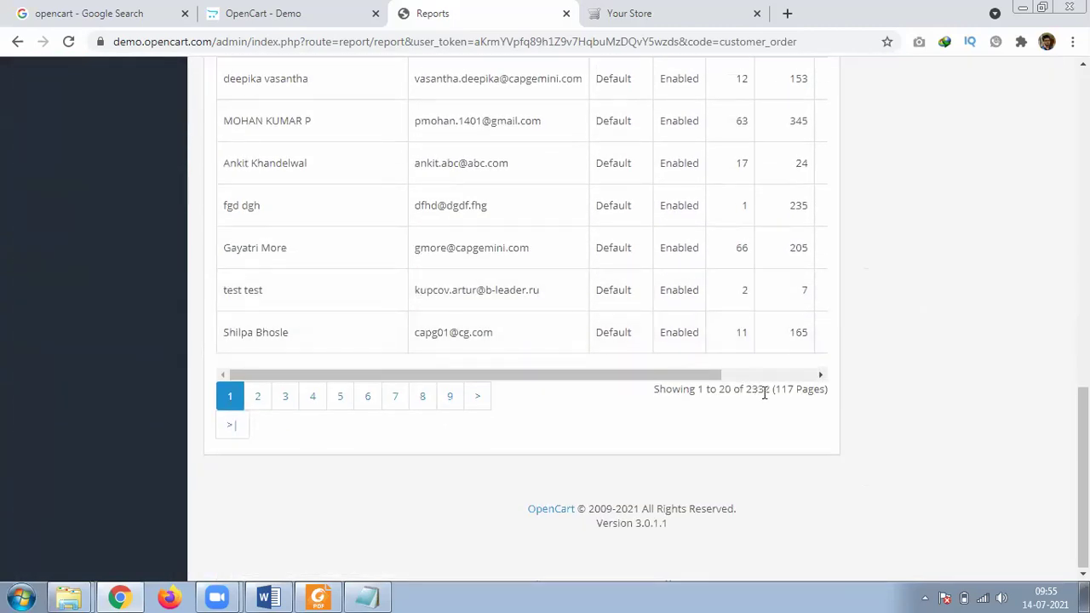
left_click_drag(826, 390, 774, 389)
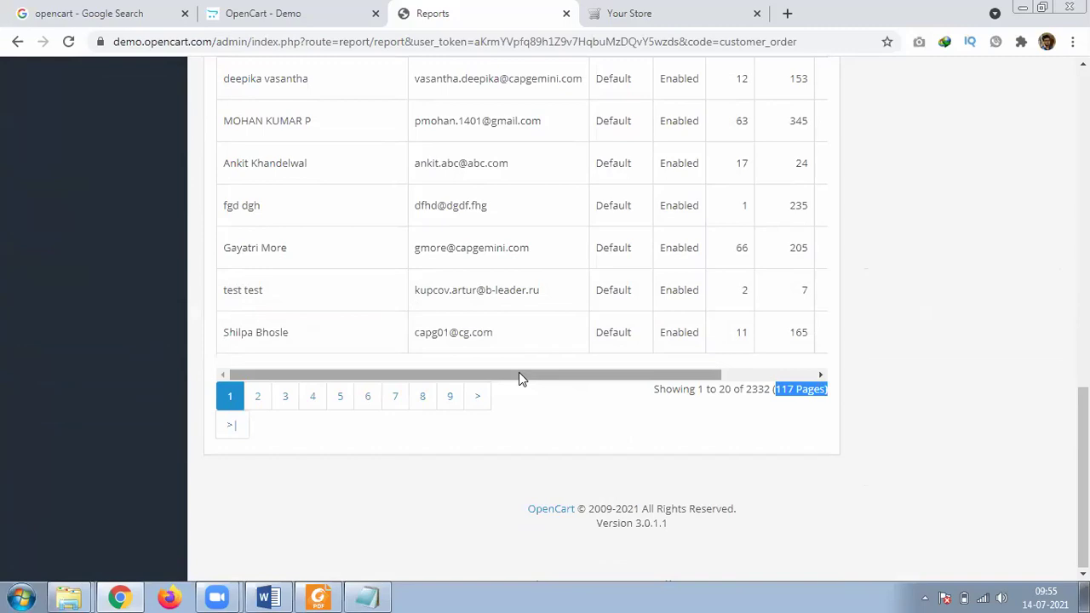
scroll(558, 421, "up", 1)
scroll(416, 341, "up", 5)
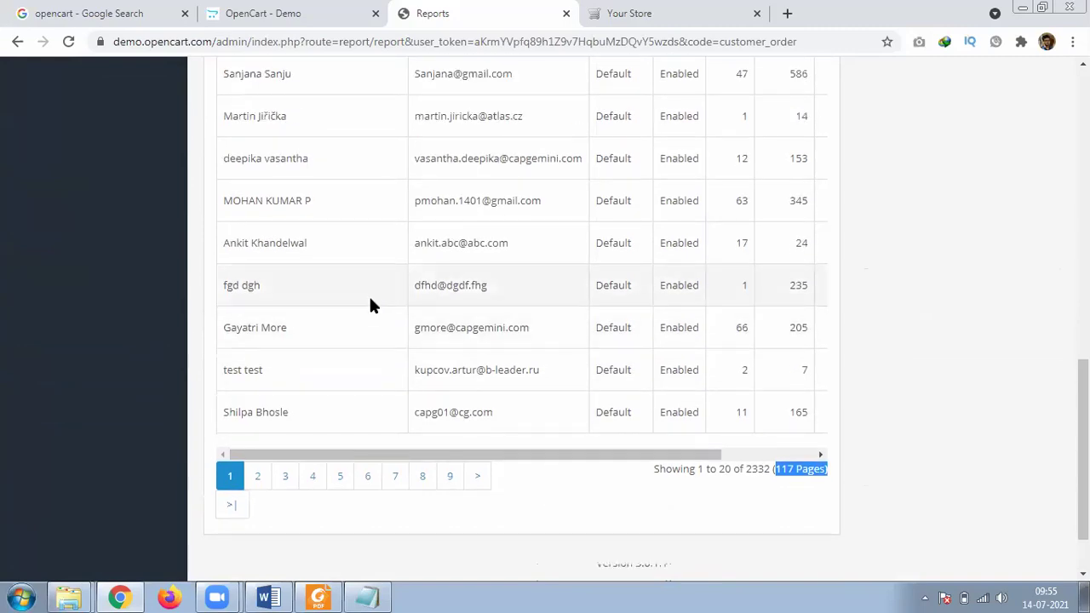
scroll(366, 273, "up", 5)
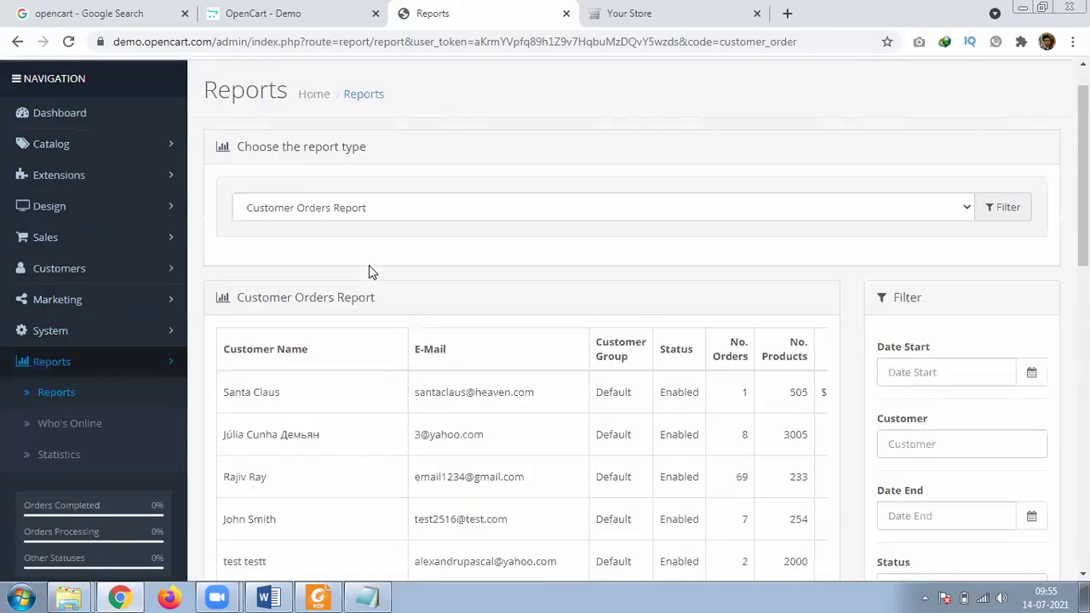
Open the Who's Online report, followed by the Statistics page, and review the list of store statistics
scroll(369, 270, "down", 2)
left_click(106, 312)
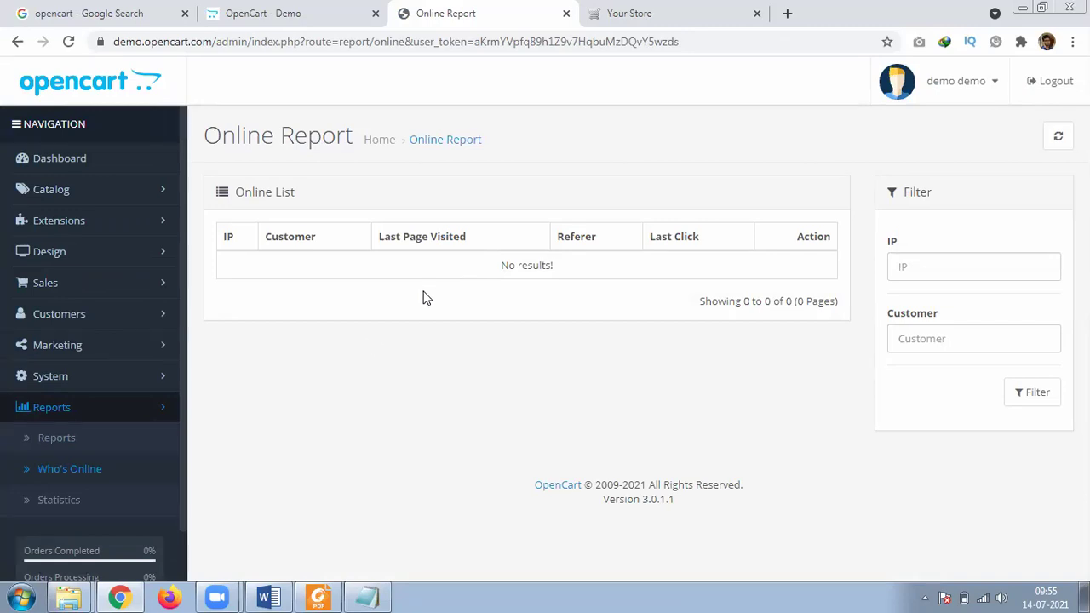
left_click(67, 511)
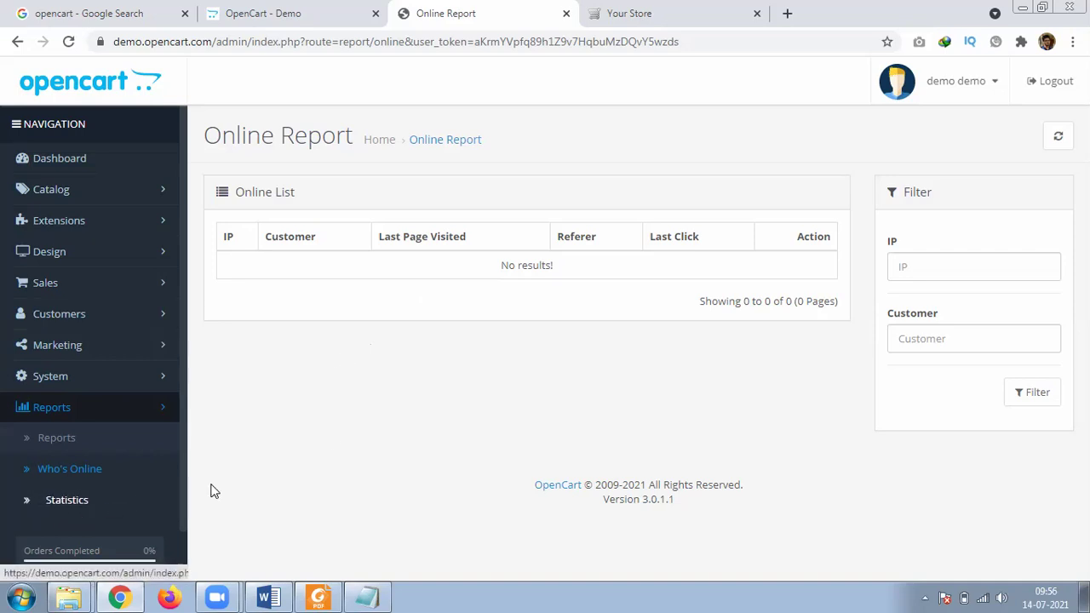
scroll(550, 373, "down", 1)
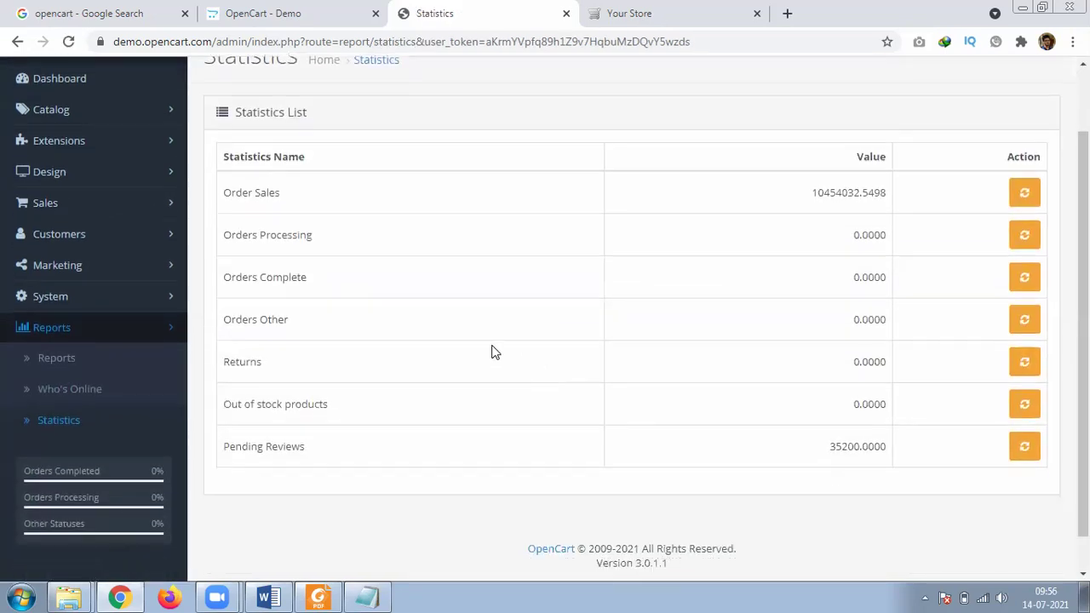
scroll(728, 349, "up", 1)
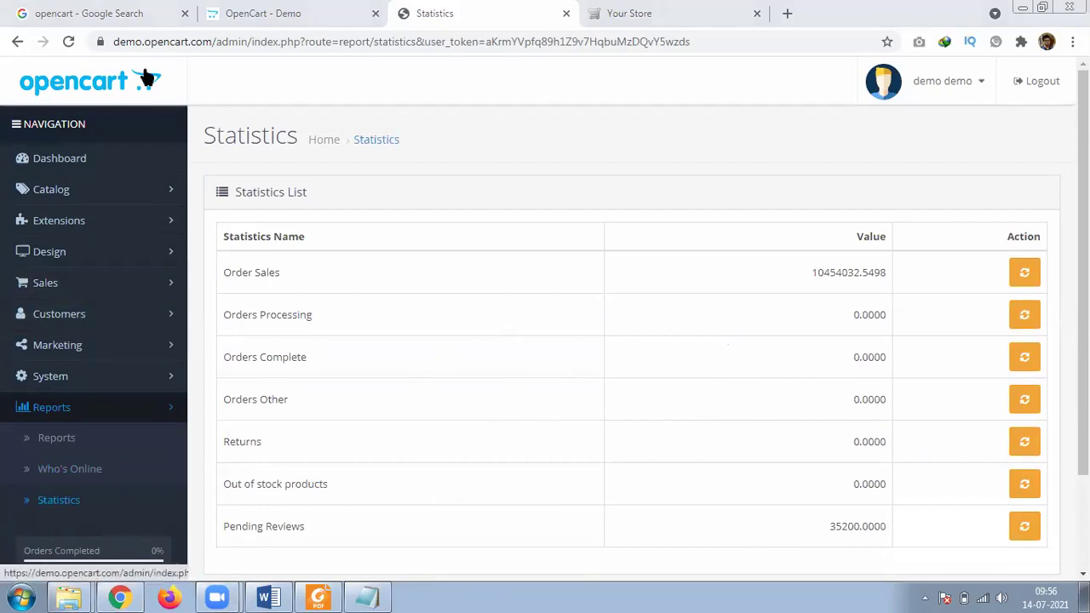
Switch between the admin Statistics page and the demo store front, ending on the store's home page
left_click(630, 10)
left_click(511, 9)
left_click(693, 8)
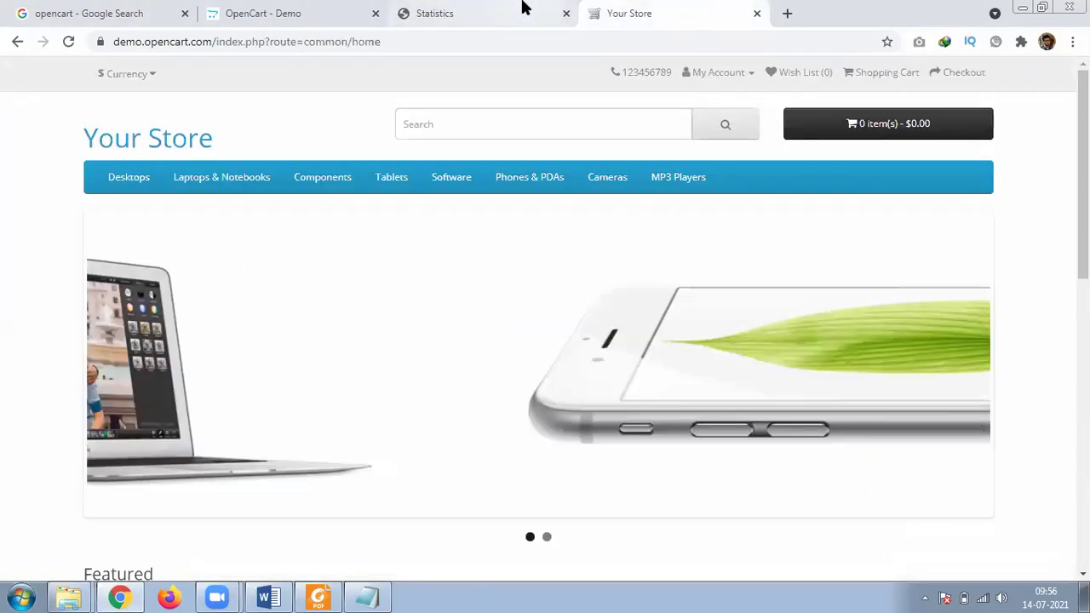